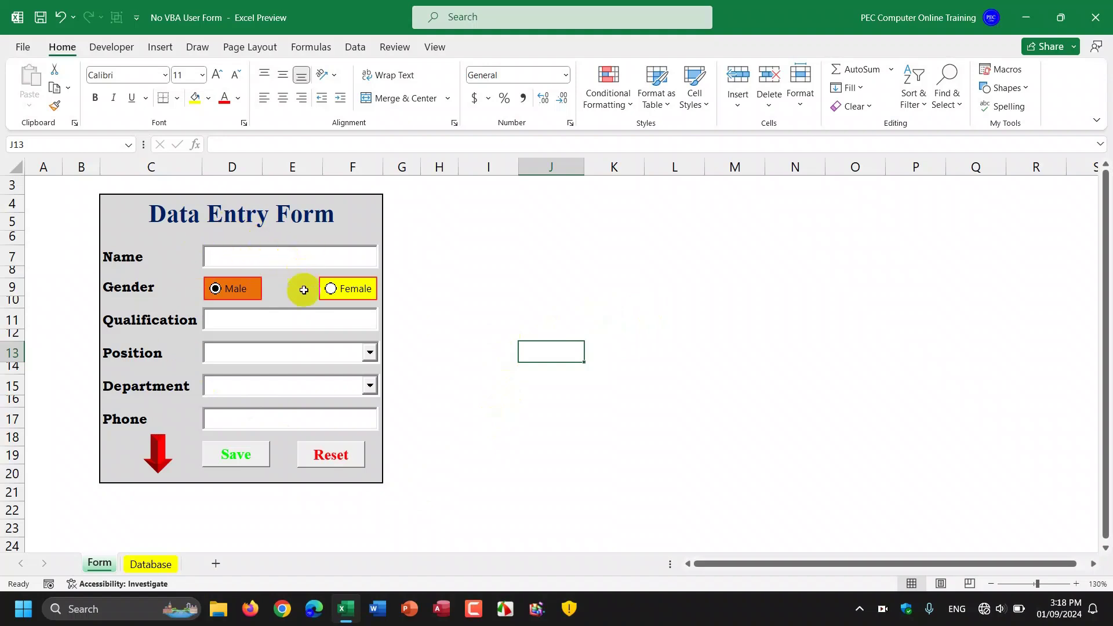
Check the Database sheet, then enter a name on the form and select Male as gender
left_click(157, 565)
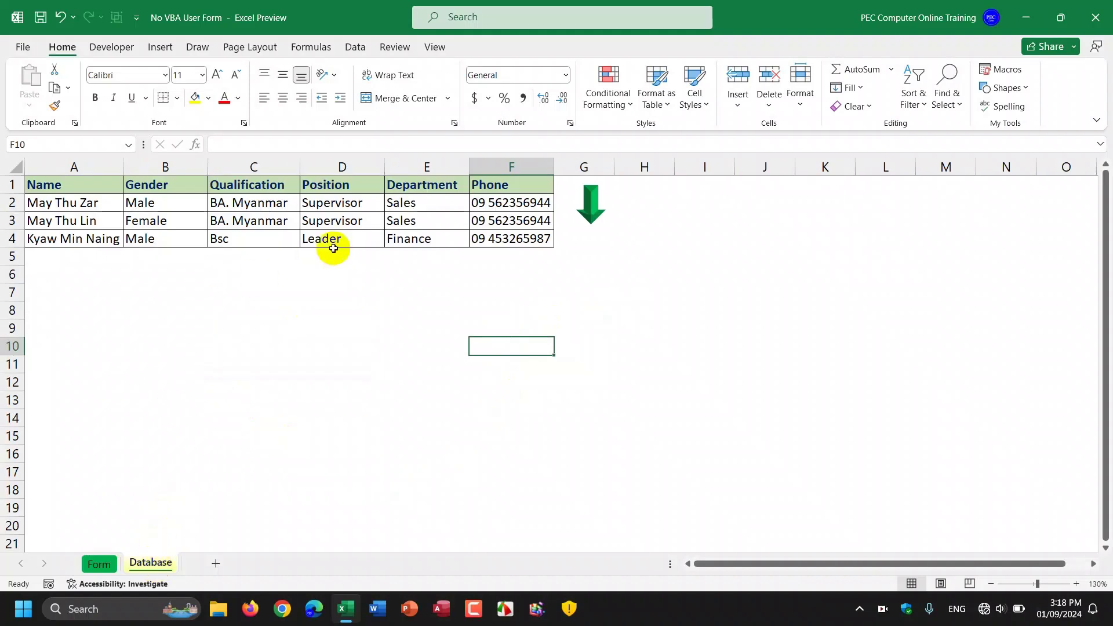
left_click(99, 564)
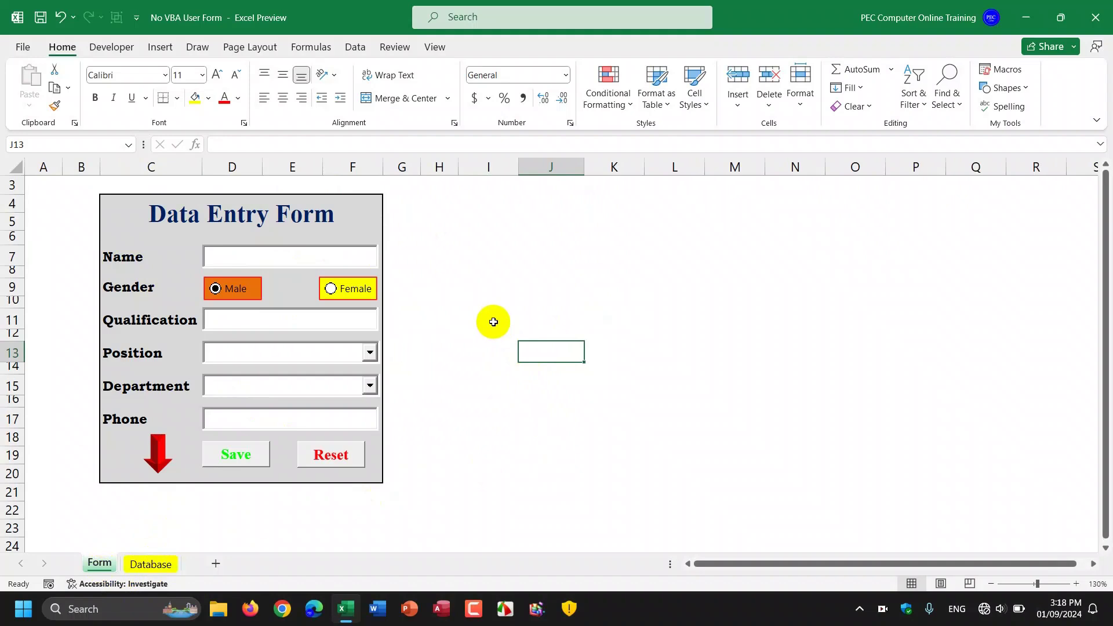
left_click(228, 257)
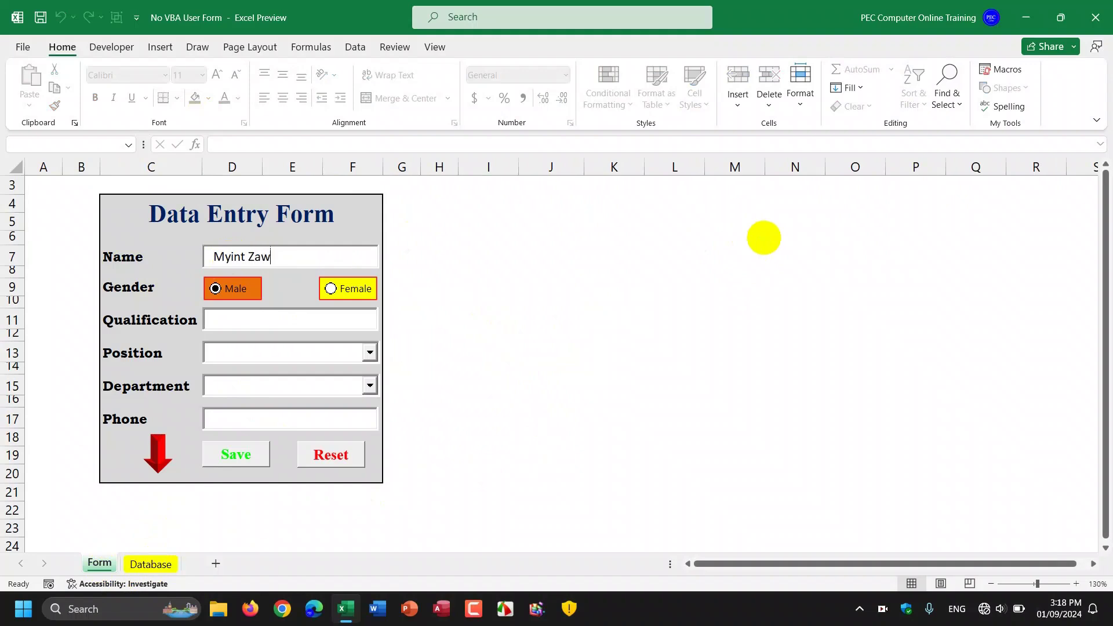
left_click(328, 288)
left_click(233, 289)
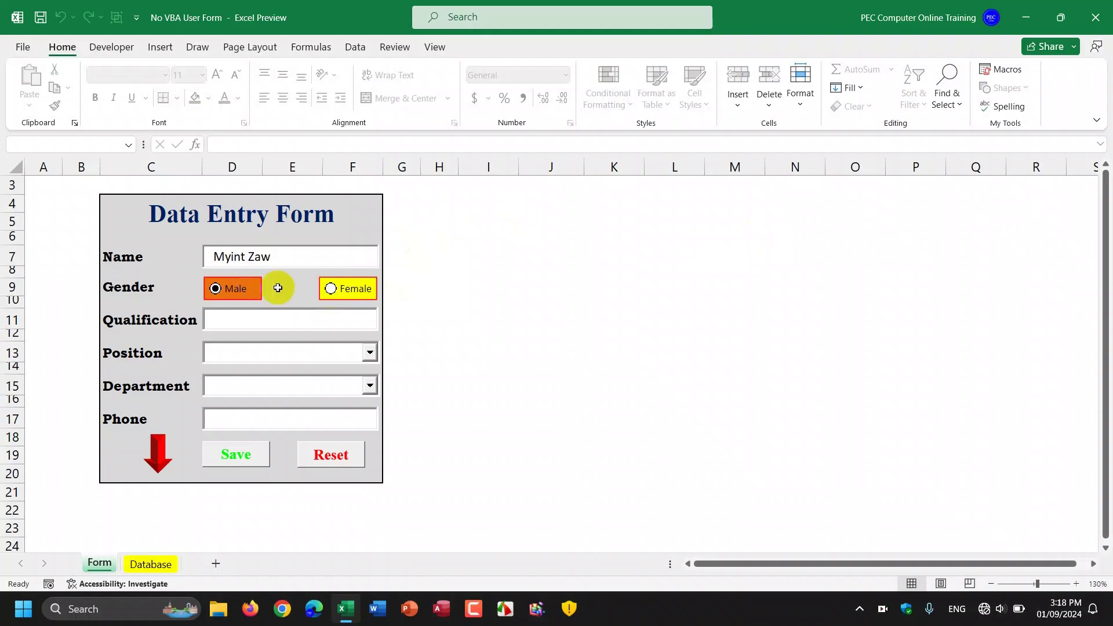
Enter qualification BA Myanmar, pick position Manager and department Trading, and start the phone number
left_click(251, 322)
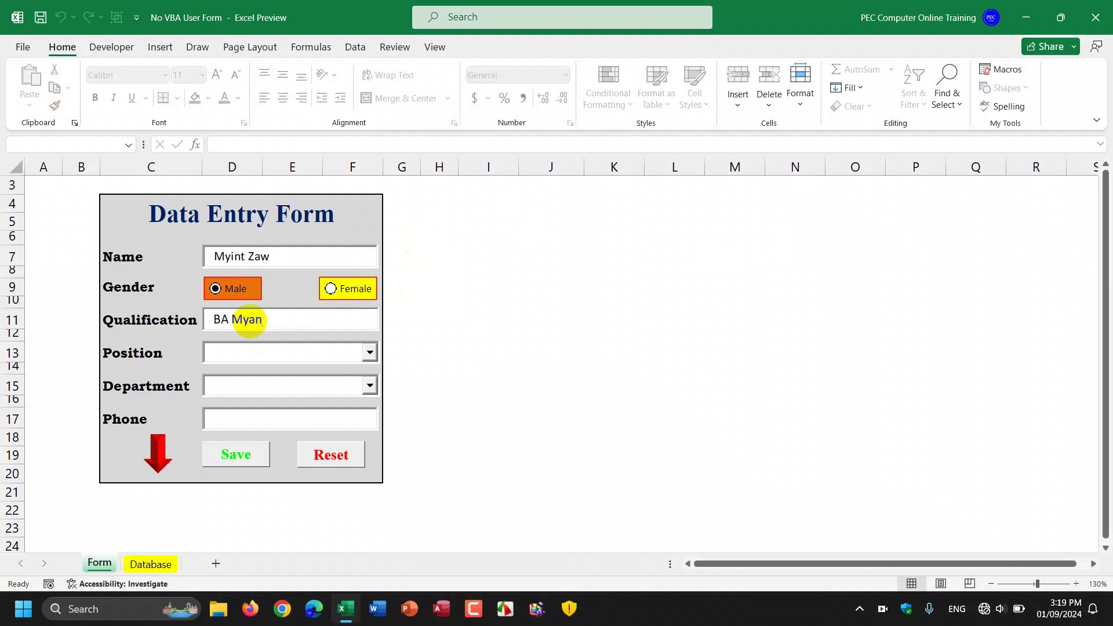
left_click(369, 355)
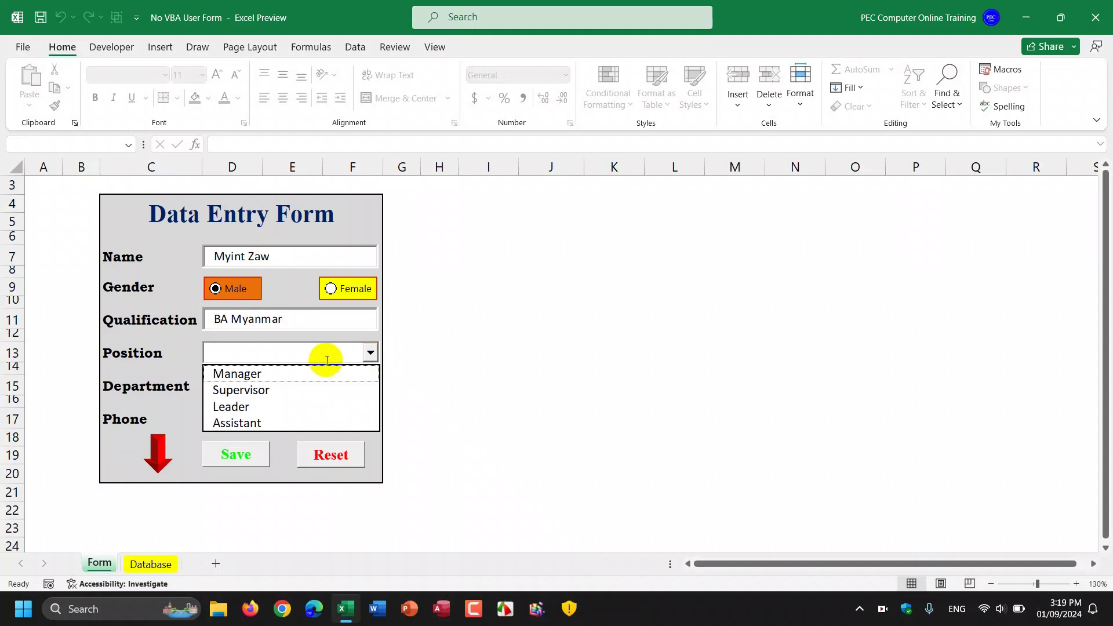
left_click(261, 375)
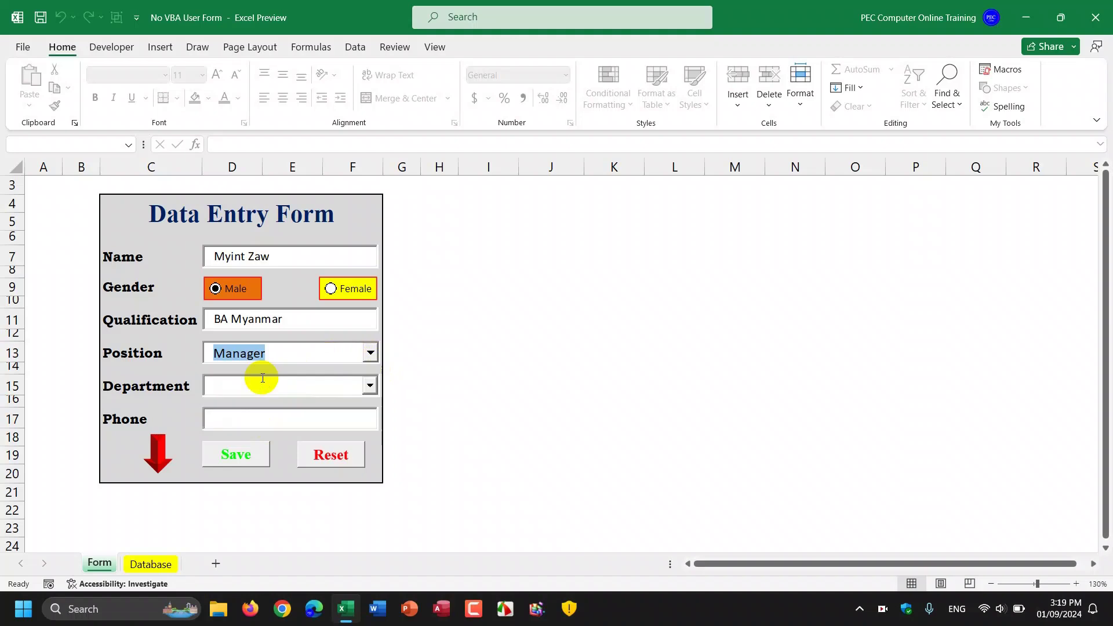
left_click(368, 386)
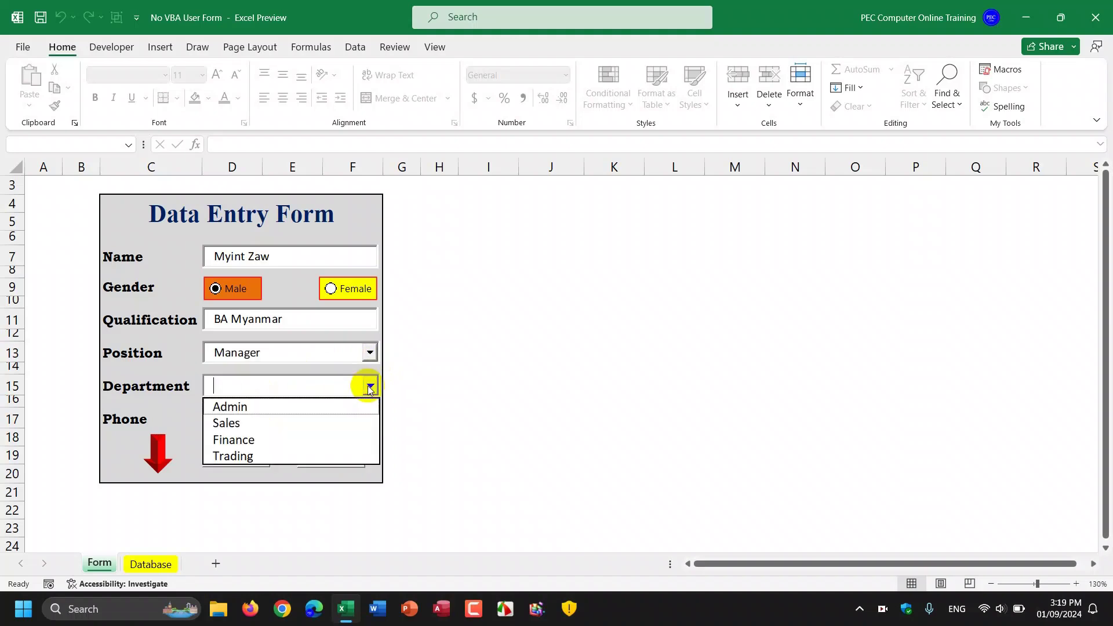
left_click(249, 456)
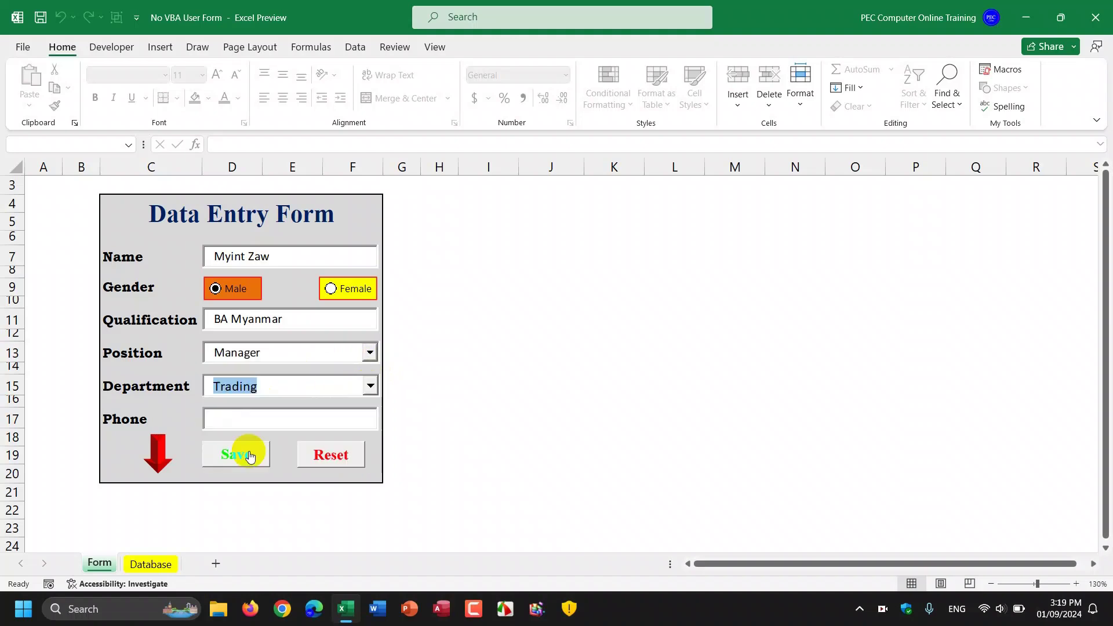
left_click(312, 426)
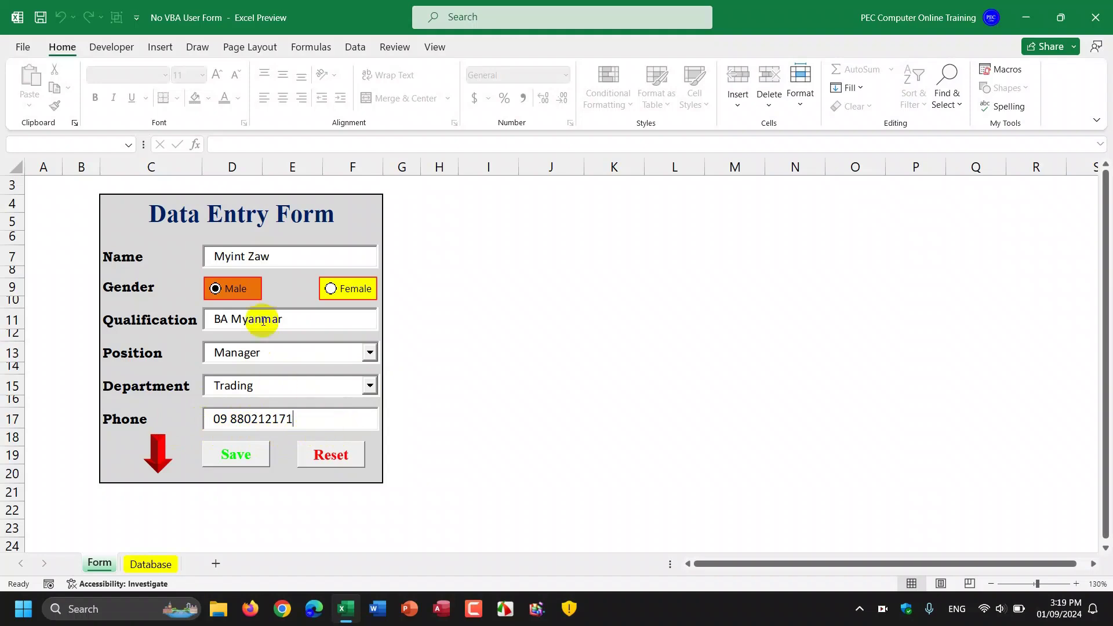
Save the form entry, confirm it appears as row 5 on the Database sheet, and save the workbook
left_click(245, 462)
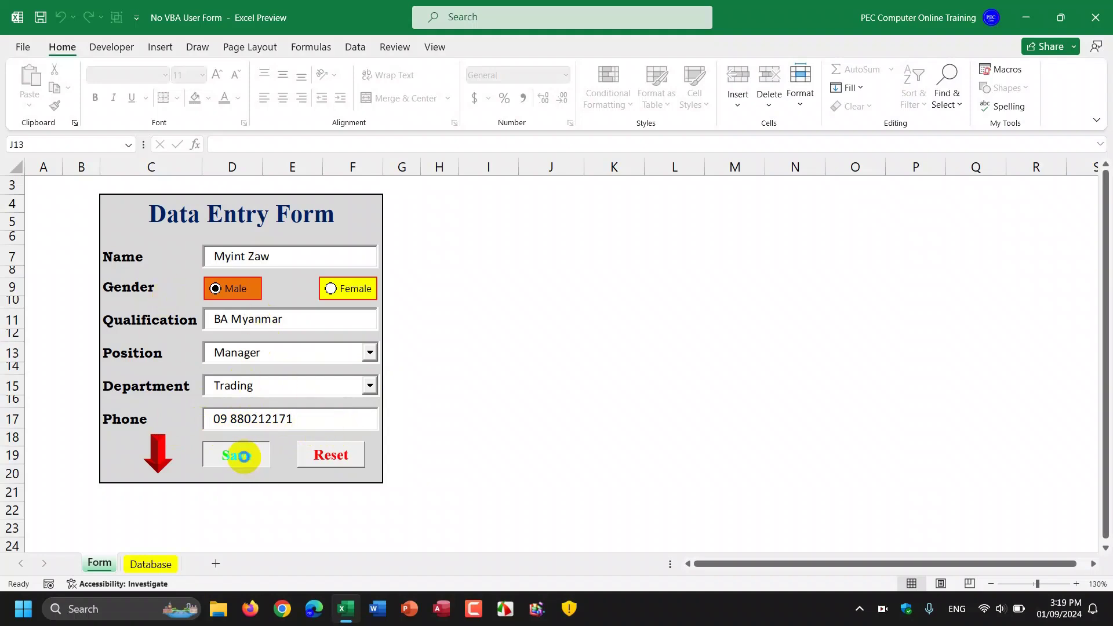
left_click(152, 564)
left_click(512, 362)
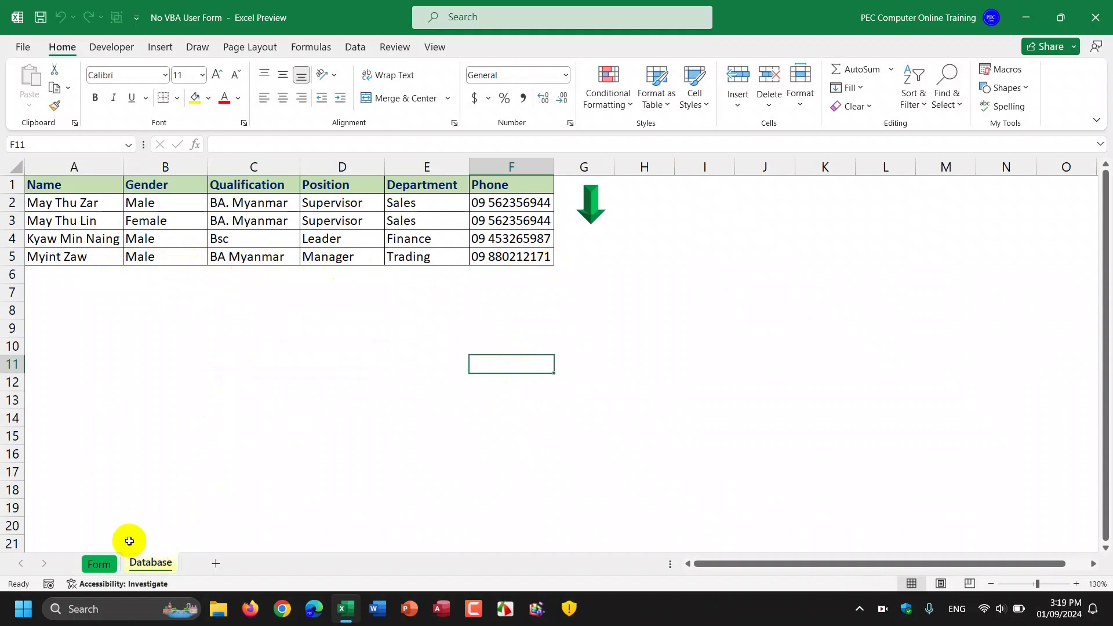
left_click(100, 565)
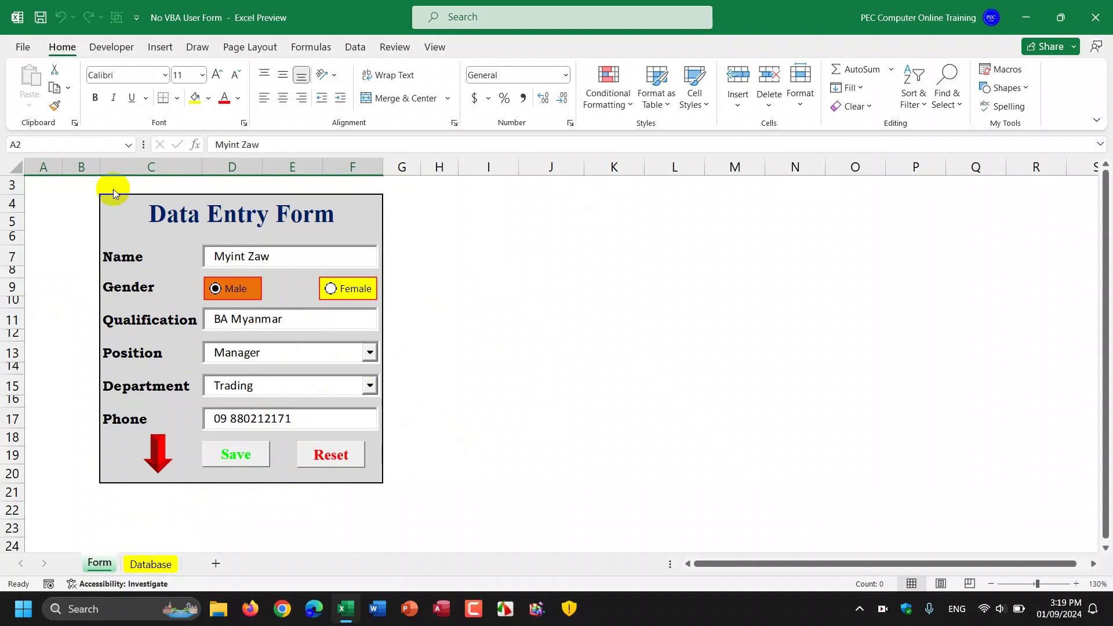
left_click(38, 17)
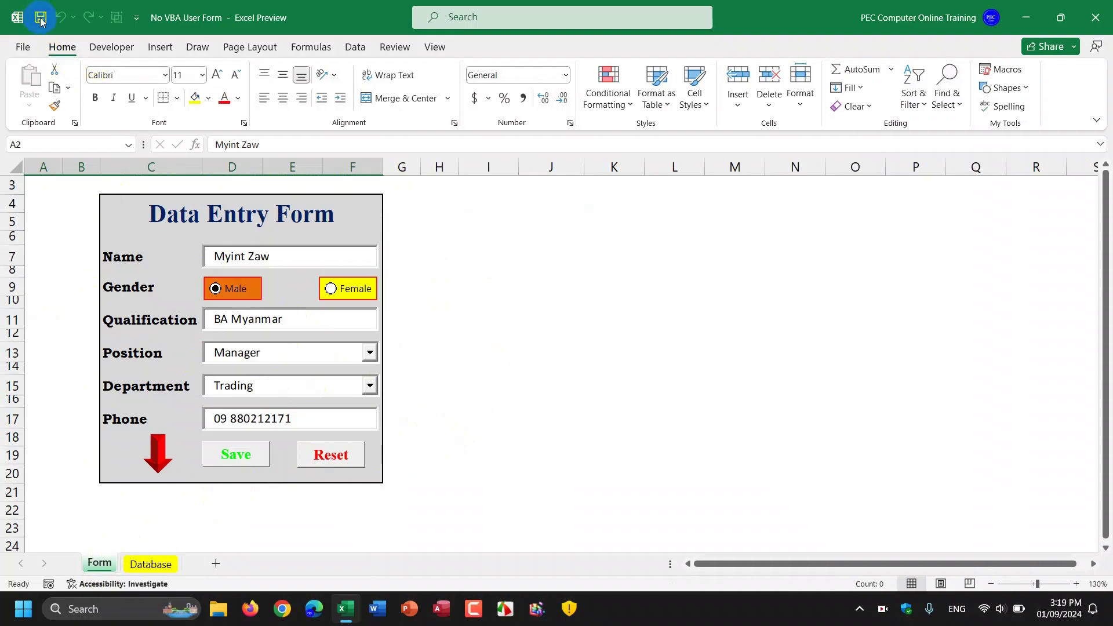
Close the form workbook and create a new blank workbook
left_click(22, 46)
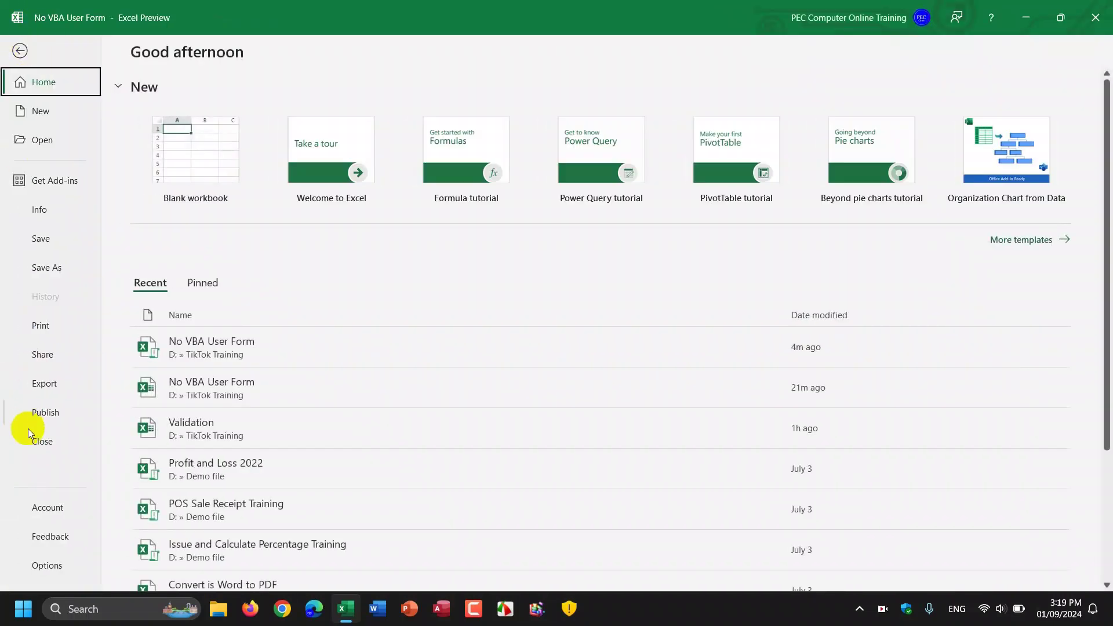
left_click(29, 432)
left_click(24, 46)
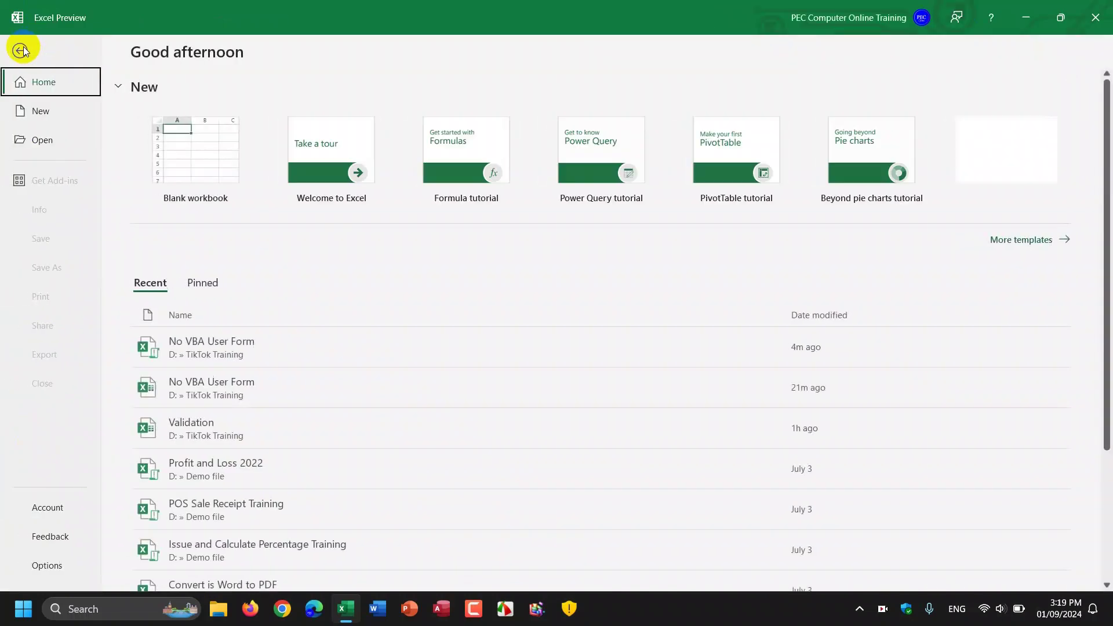
left_click(209, 158)
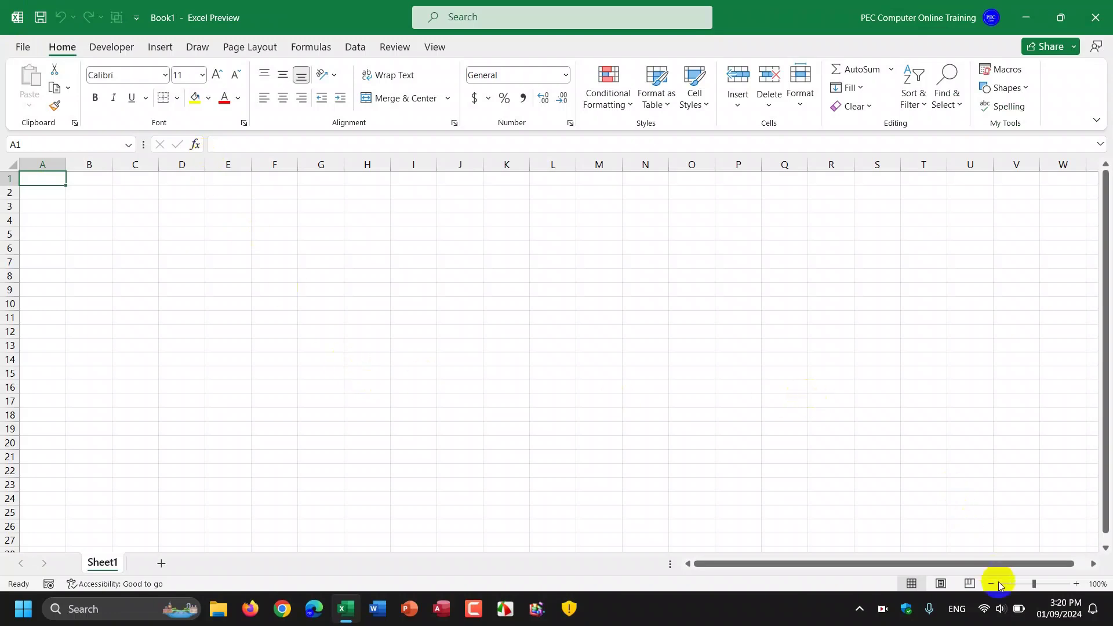
left_click(906, 609)
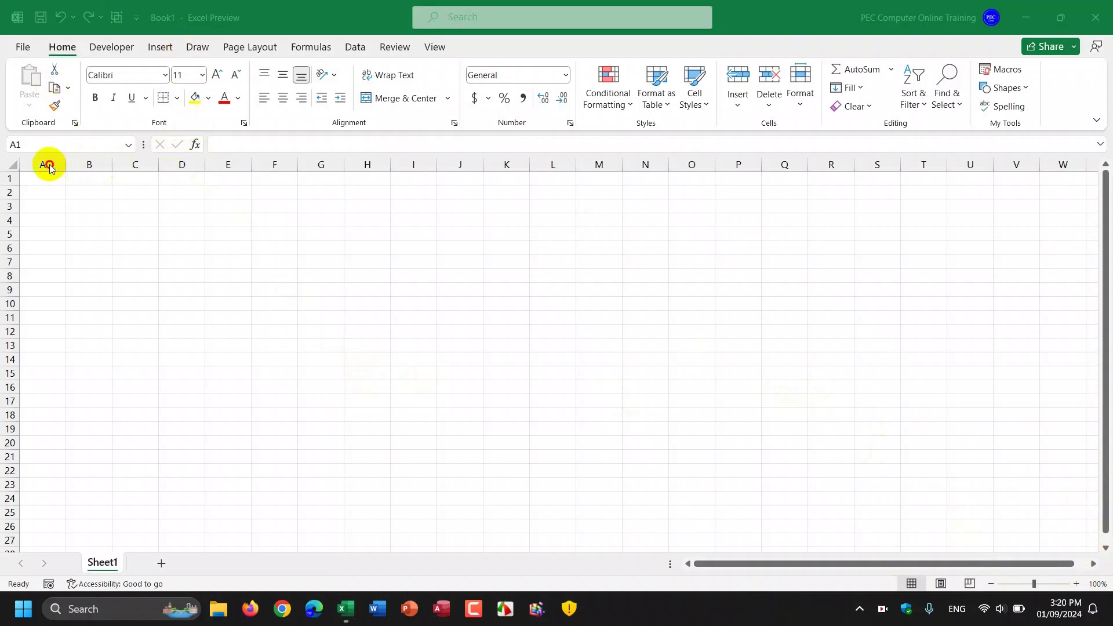
Widen columns A–G, make rows 1–12 taller, and zoom the sheet to 120%
left_click_drag(46, 164, 356, 162)
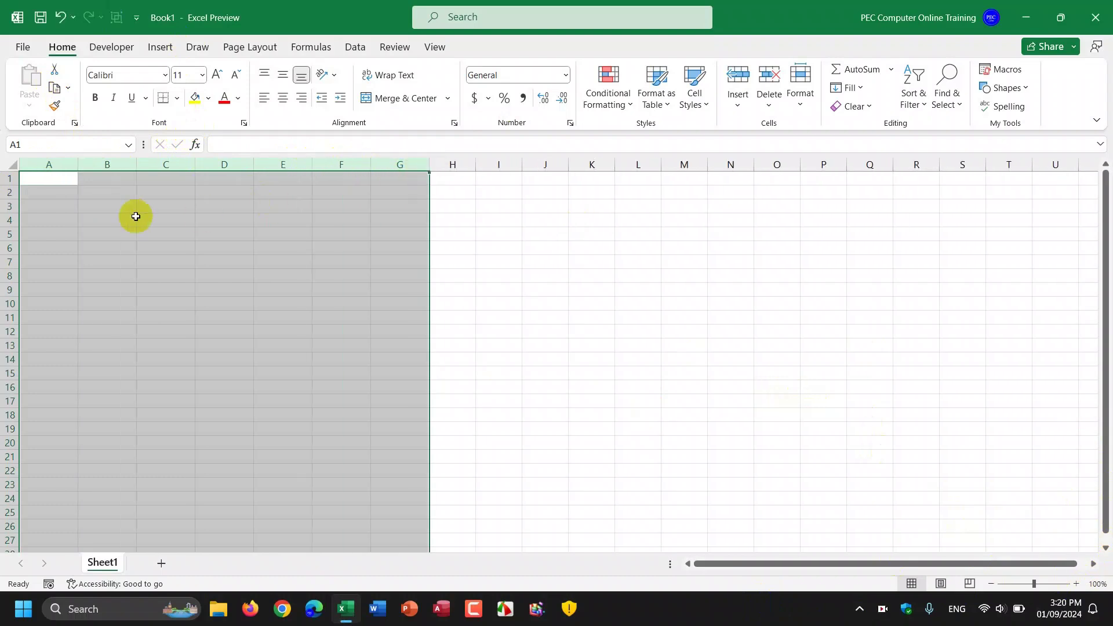
left_click_drag(10, 178, 13, 340)
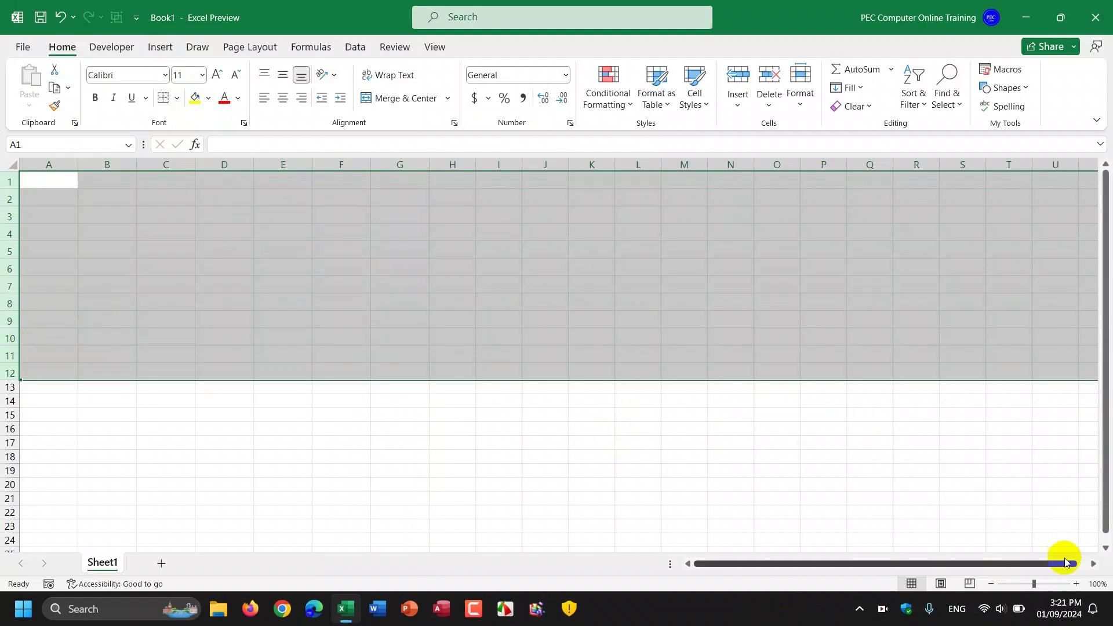
left_click(1076, 584)
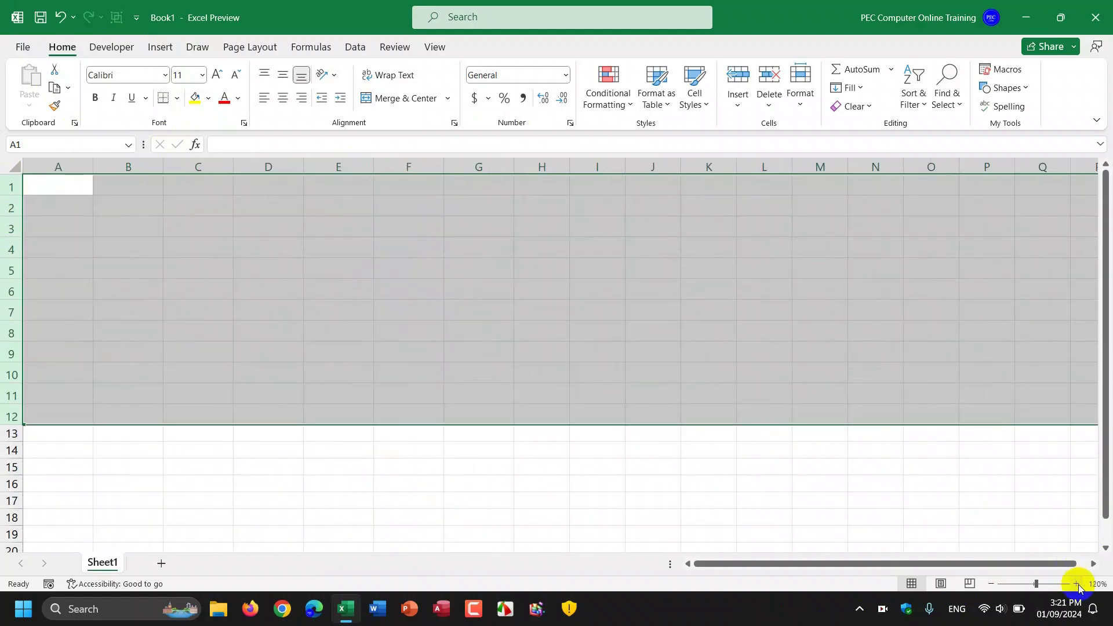
left_click(571, 468)
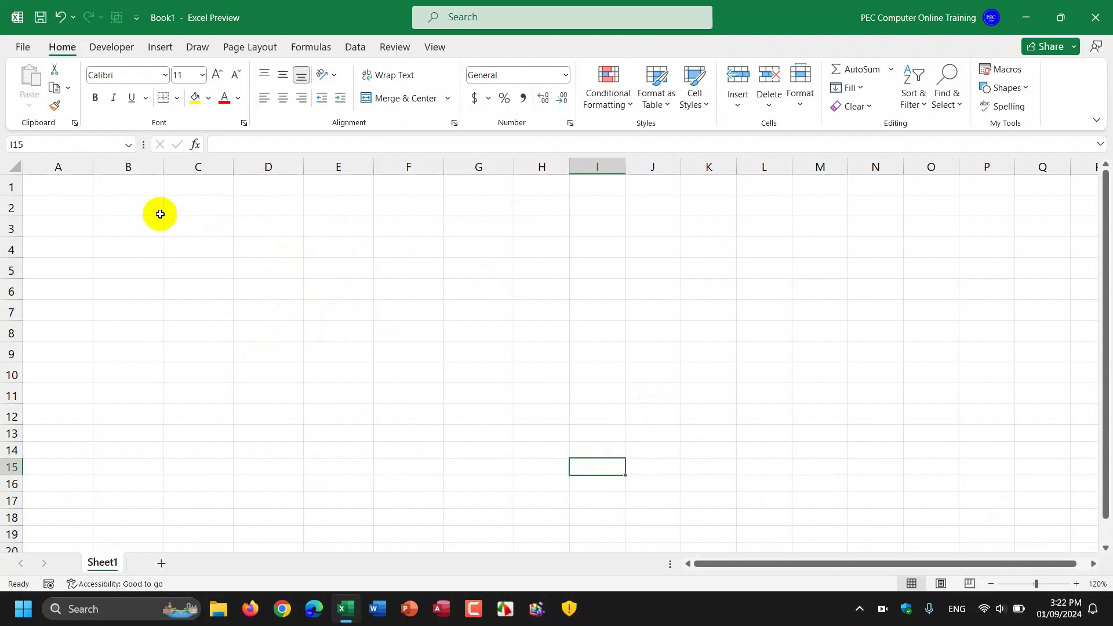
Merge and centre C4:G4 and enter the title 'Data Entry Form' there
left_click(177, 206)
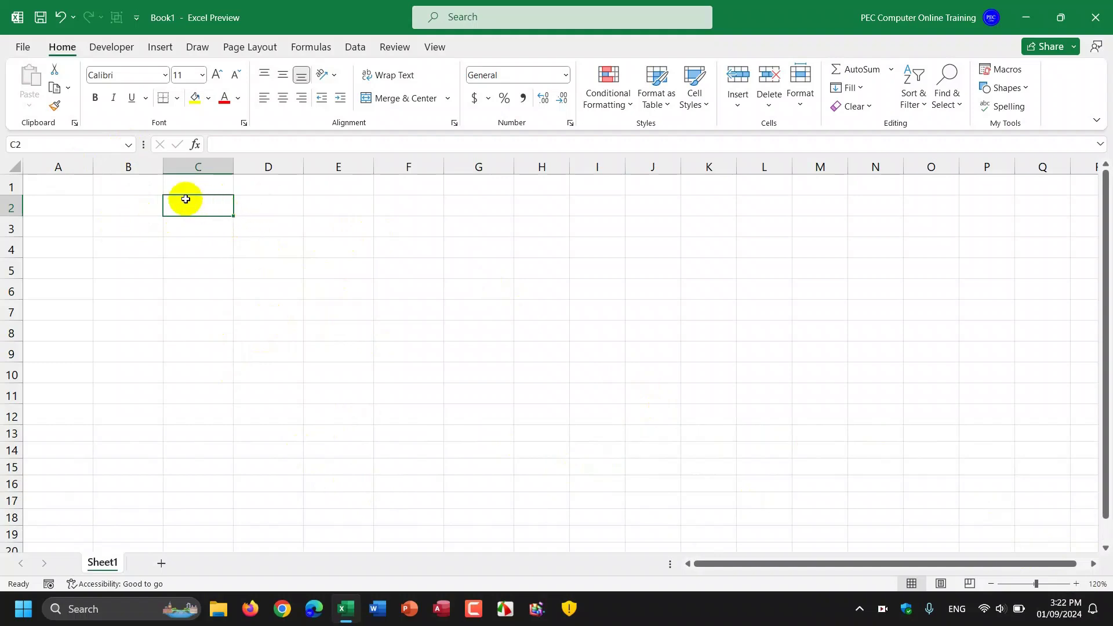
left_click(183, 235)
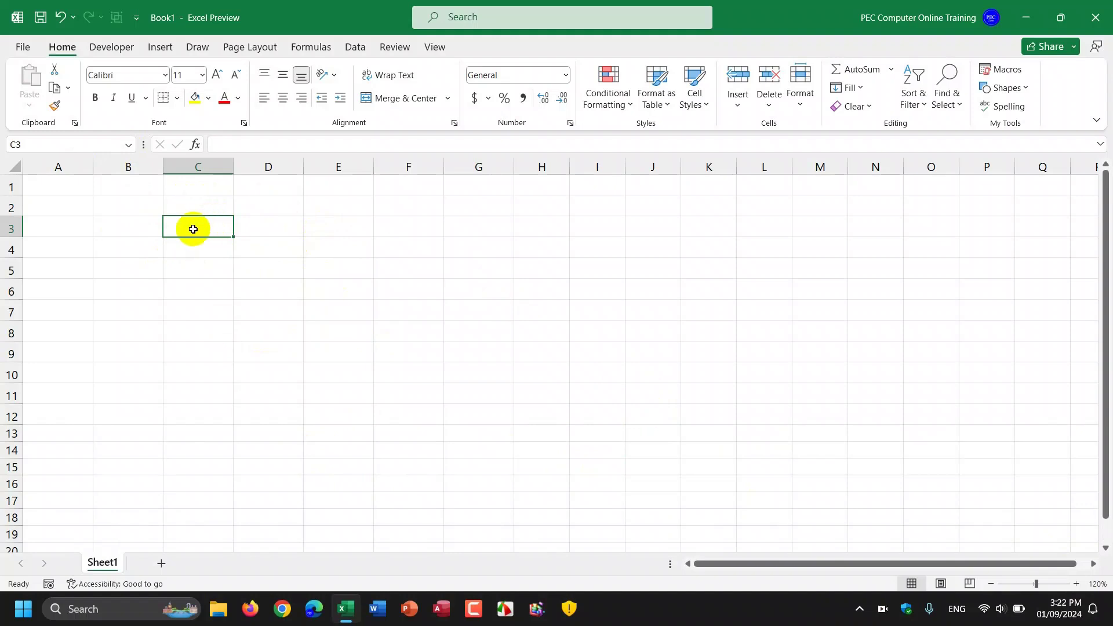
left_click(185, 244)
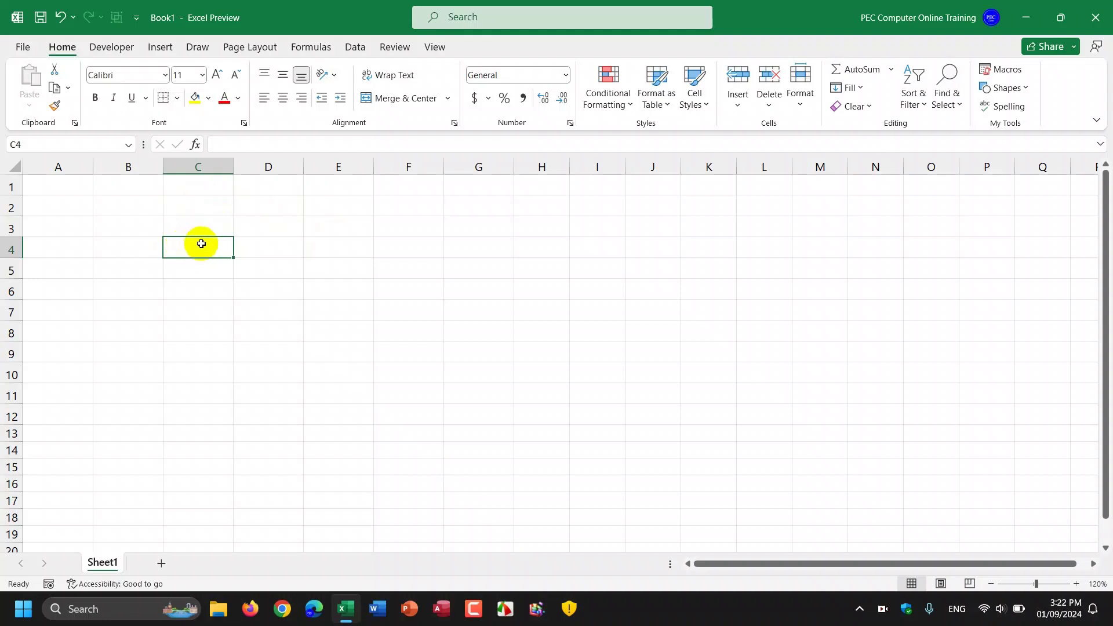
left_click_drag(201, 244, 463, 251)
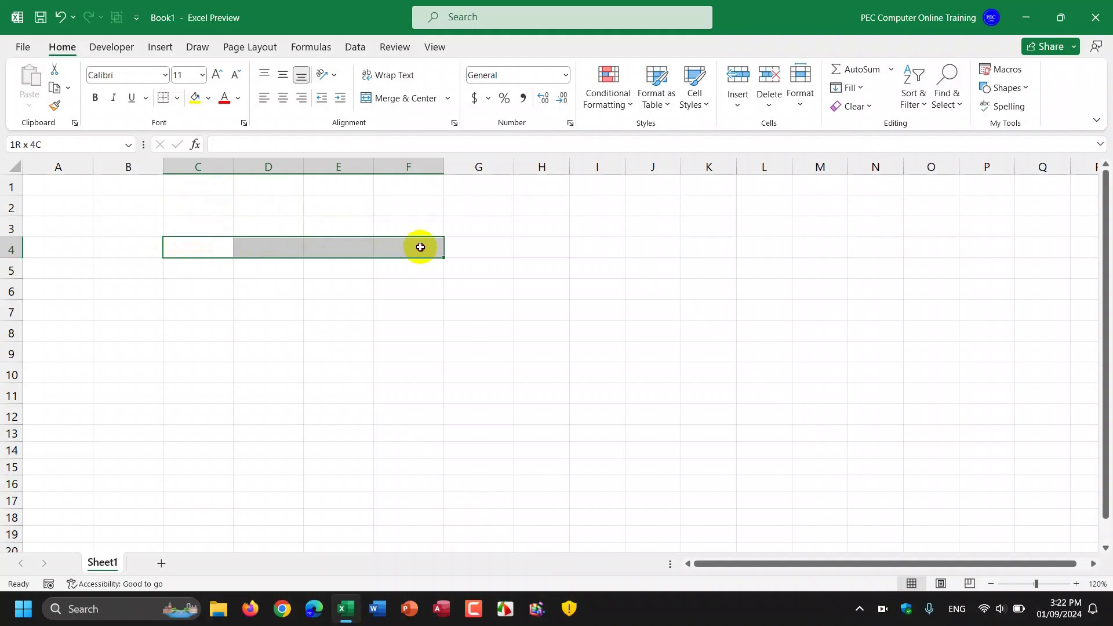
left_click(402, 99)
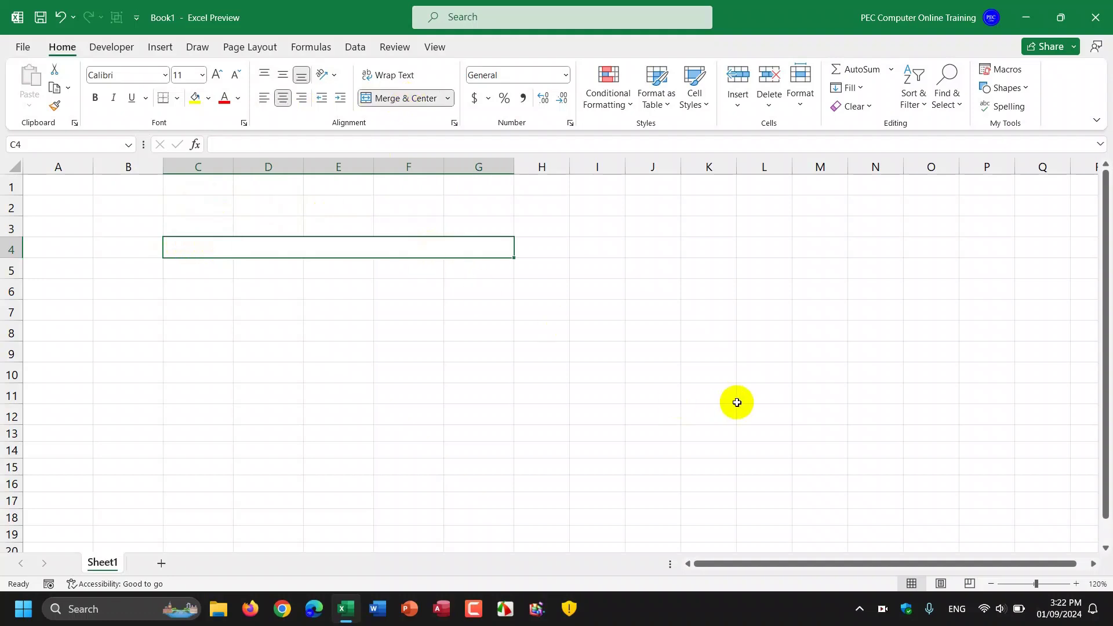
type("Data Entyr")
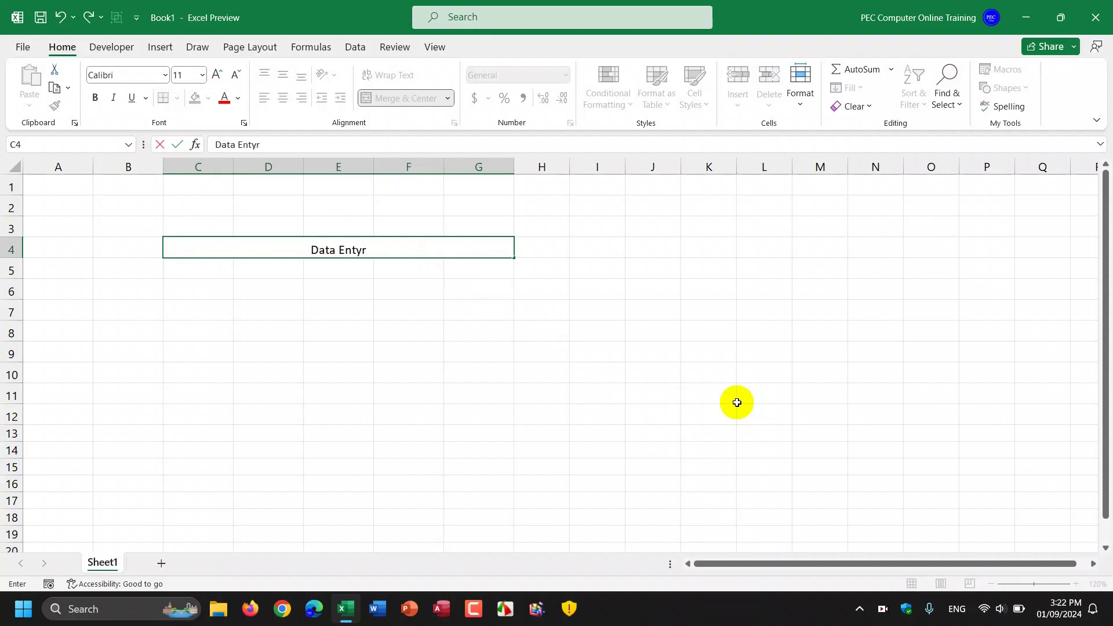
type("orm")
key("Return")
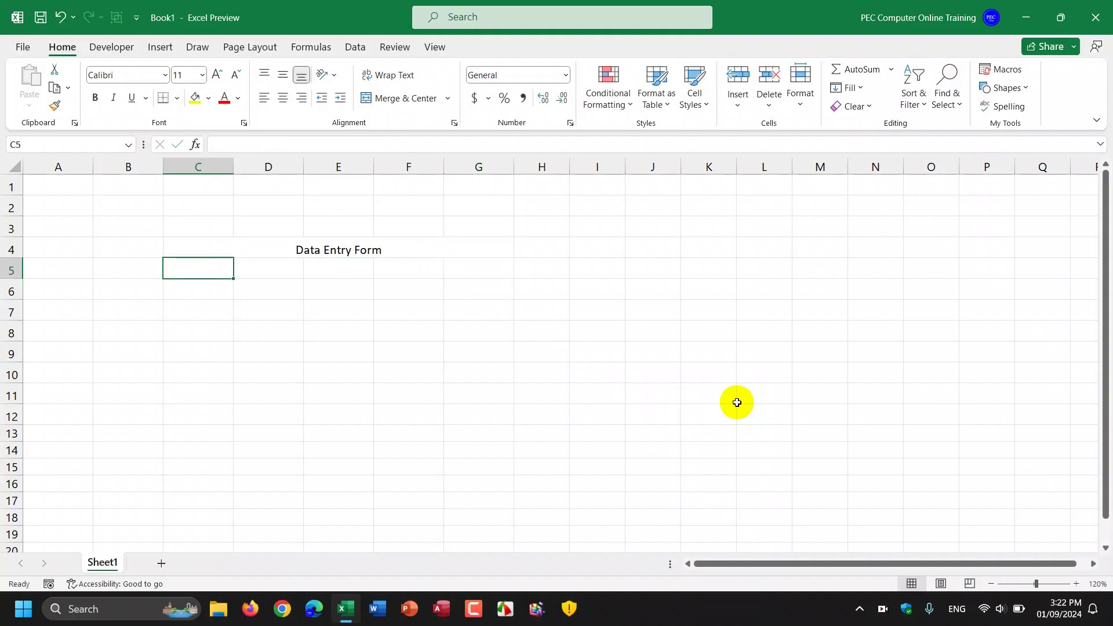
left_click(325, 250)
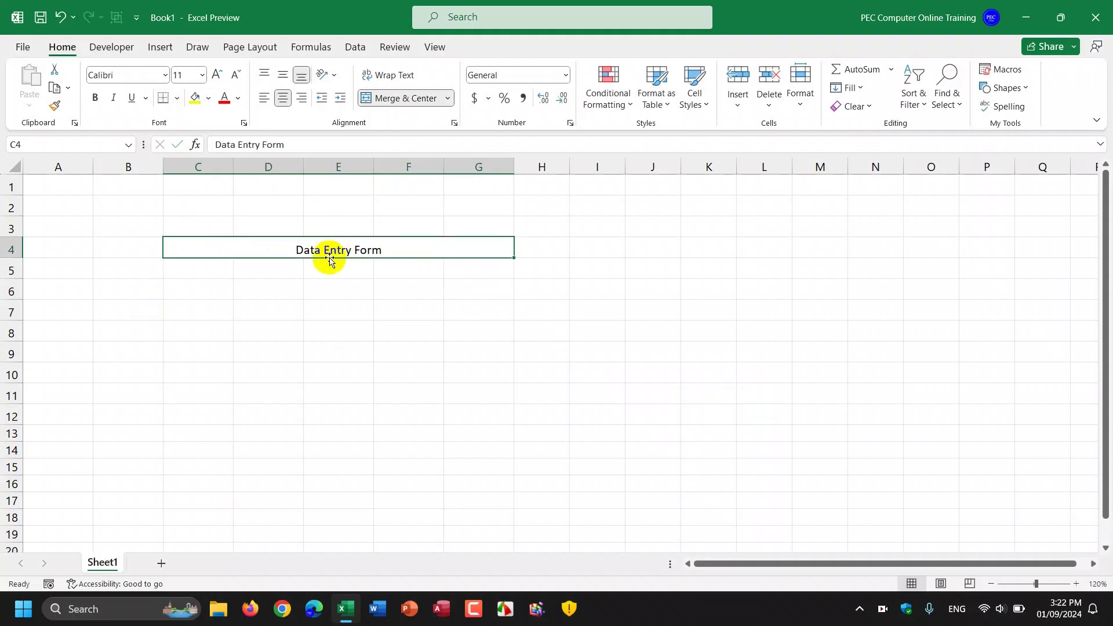
left_click(214, 274)
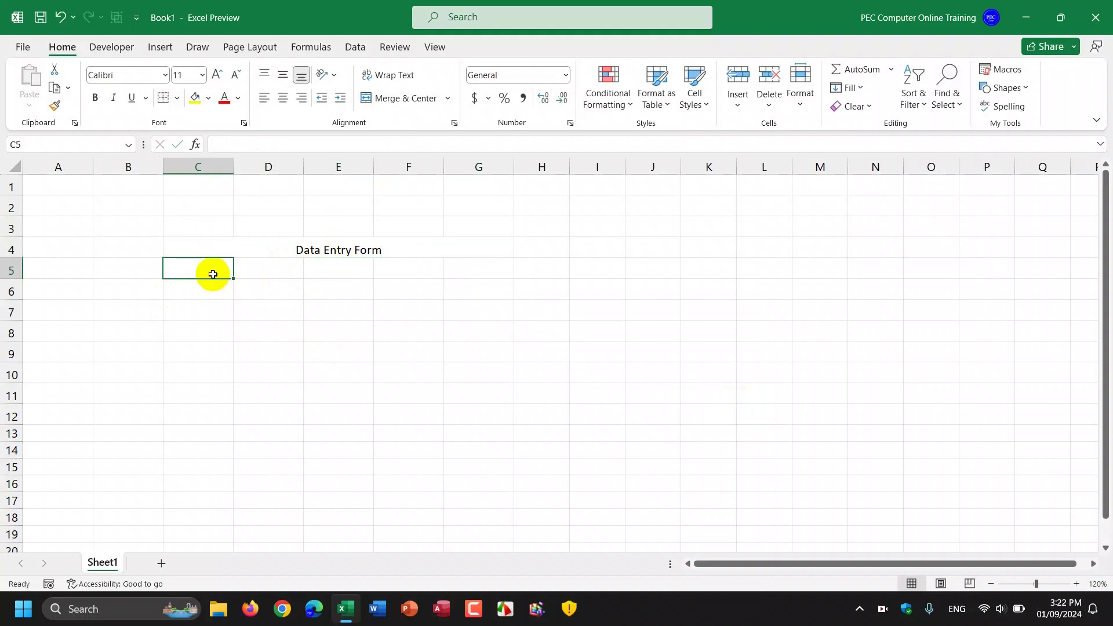
Enter labels Name, Gender, Qualification, Position, Department, Phone in C6–C16 and shorten spacer rows 5–15
left_click(211, 287)
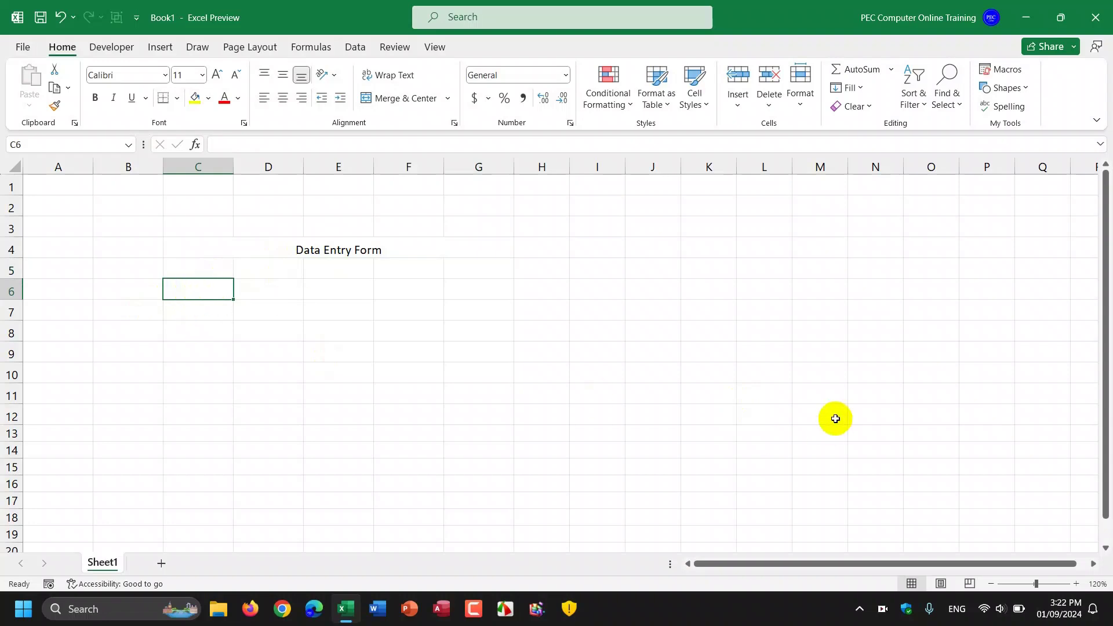
type("Name")
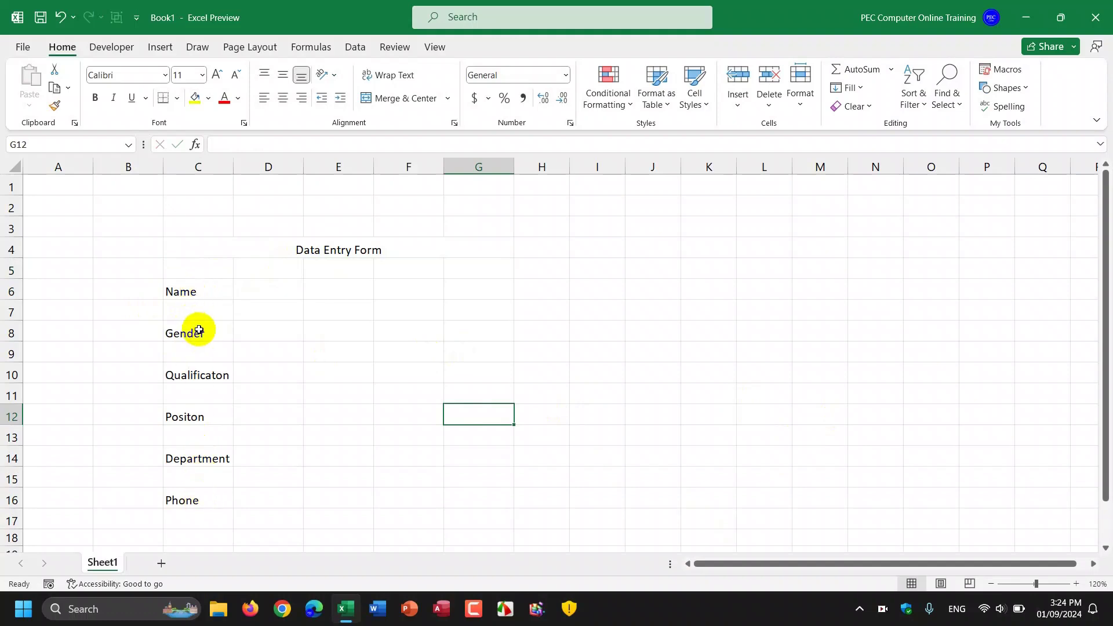
left_click(11, 270)
left_click(12, 312, "ctrl")
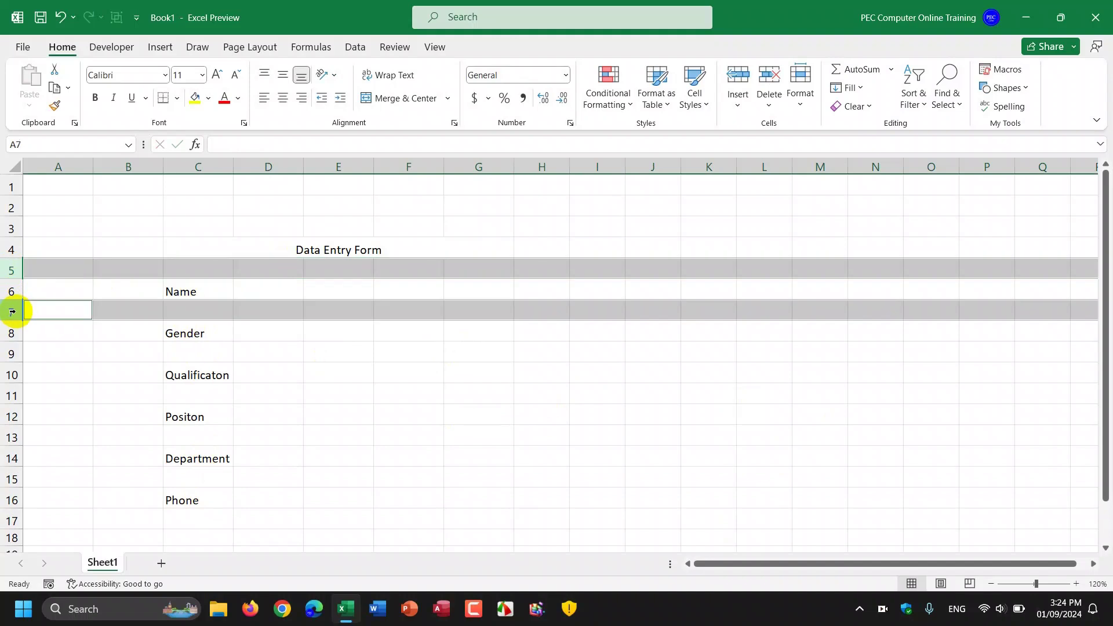
left_click(7, 353, "ctrl")
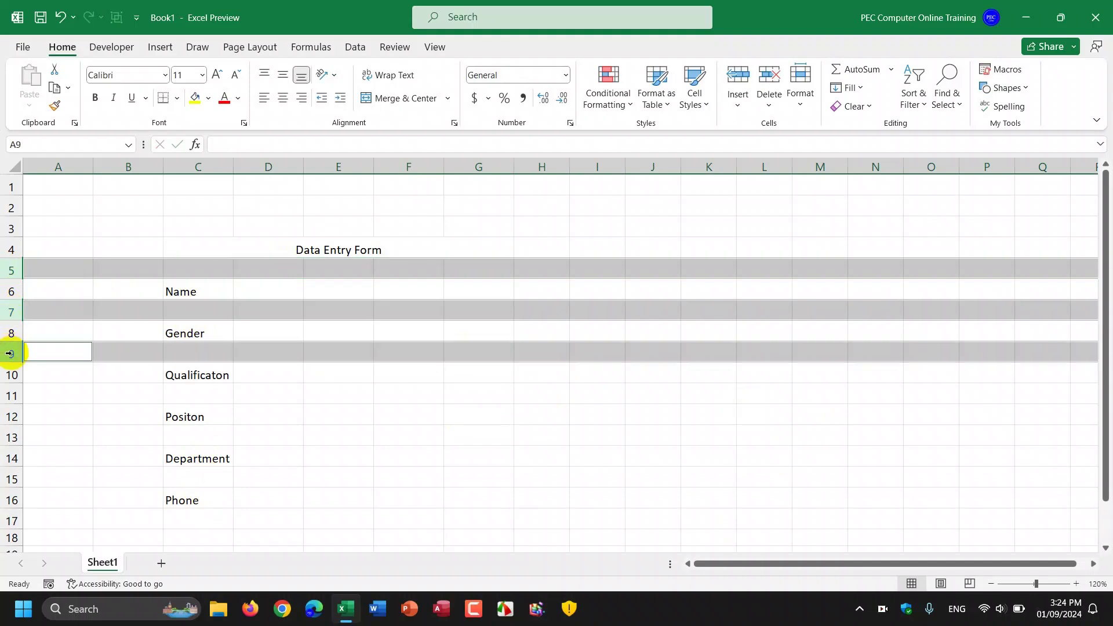
left_click(9, 396, "ctrl")
left_click(10, 432, "ctrl")
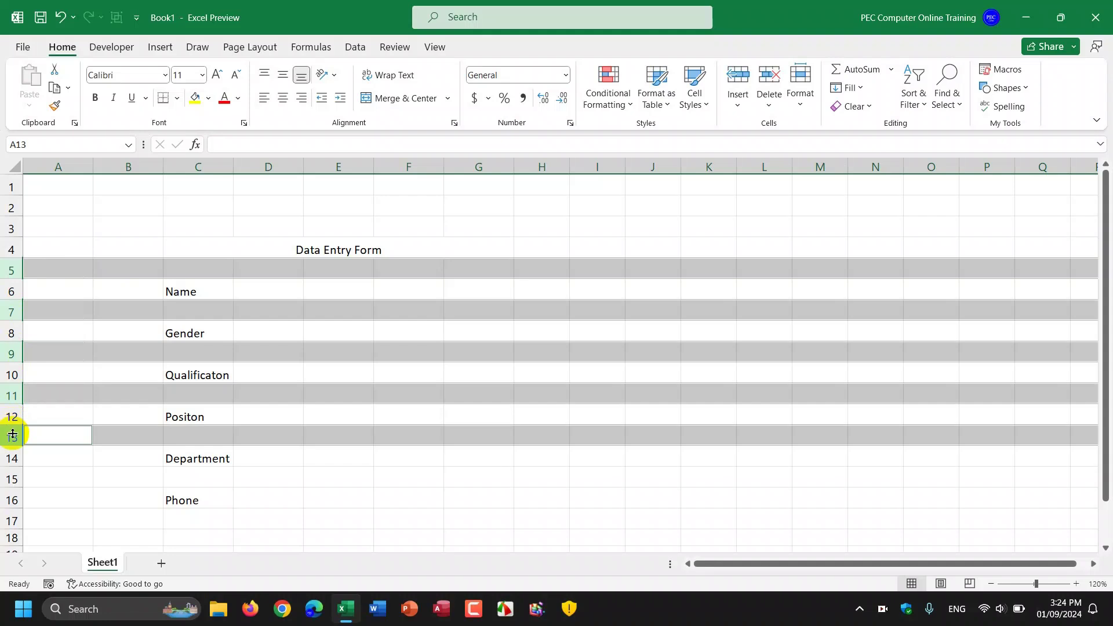
left_click(10, 477, "ctrl")
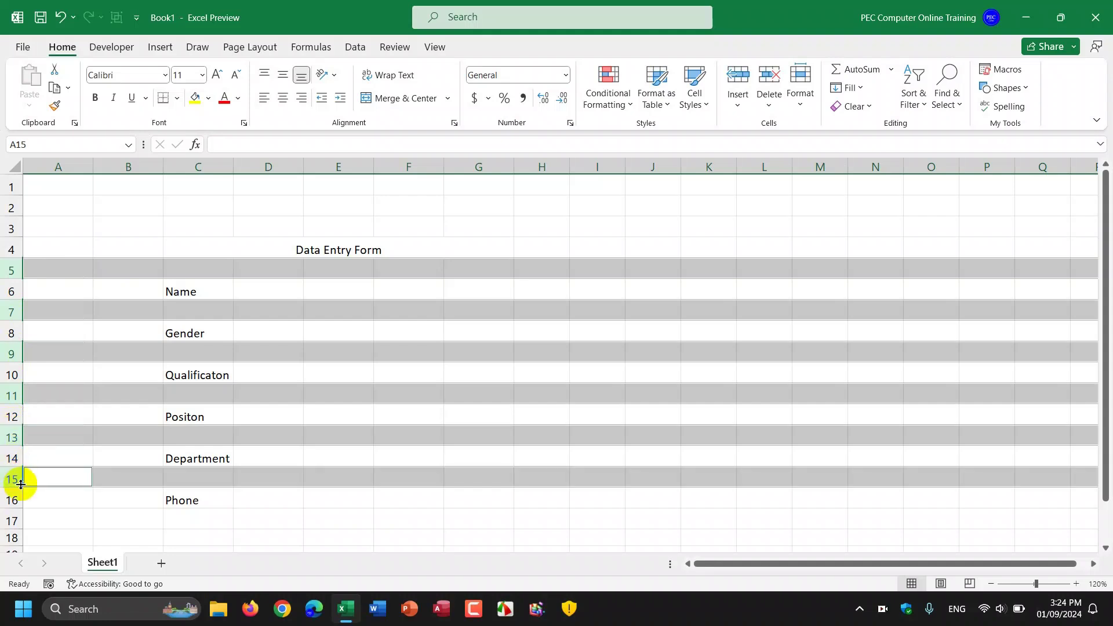
left_click_drag(15, 487, 9, 478)
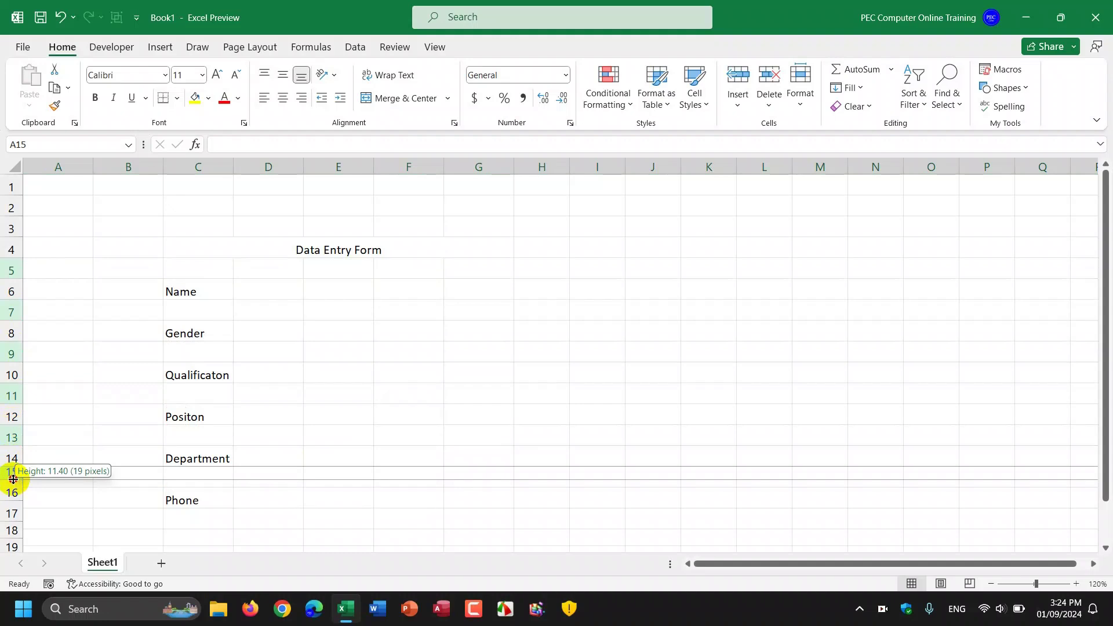
left_click(491, 492)
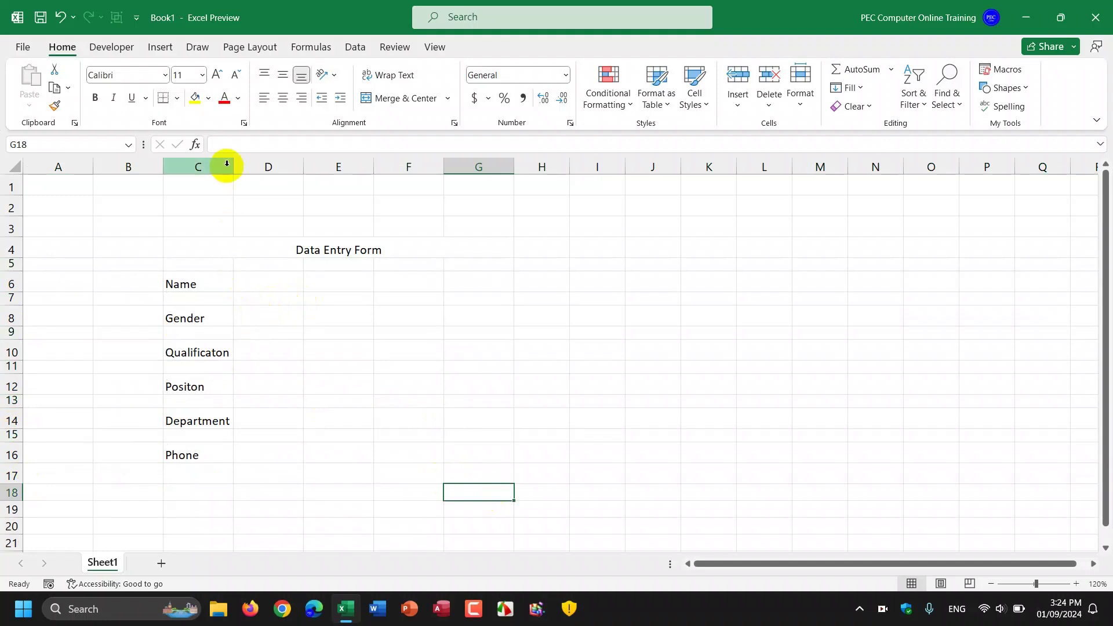
Widen column C slightly and format the labels in C6:C16 as bold dark blue
left_click_drag(232, 166, 242, 166)
left_click_drag(207, 283, 191, 455)
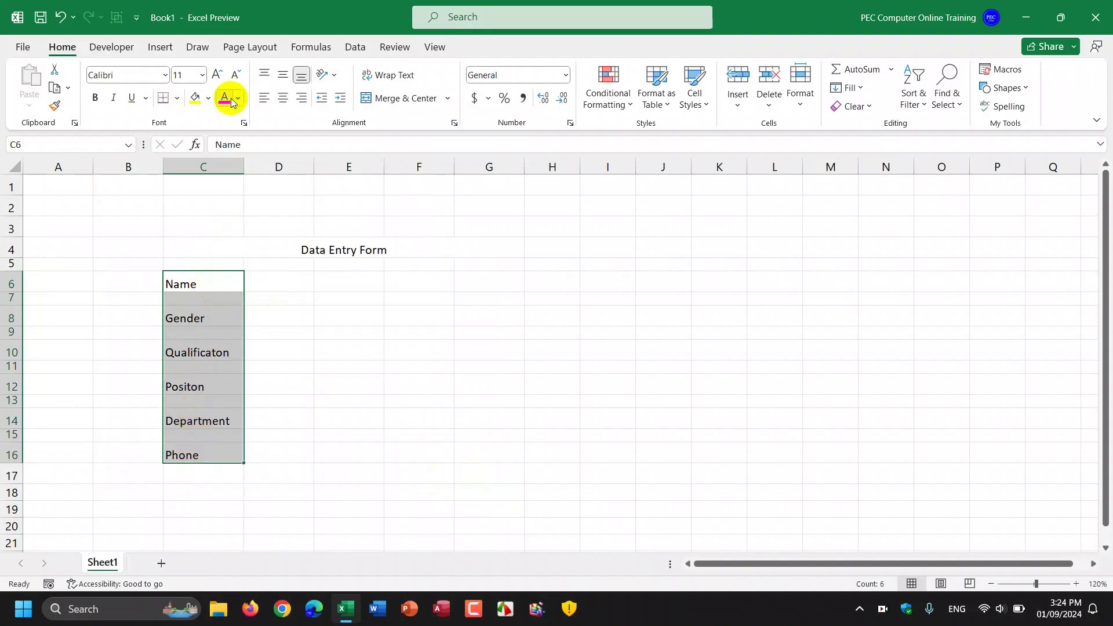
left_click(237, 100)
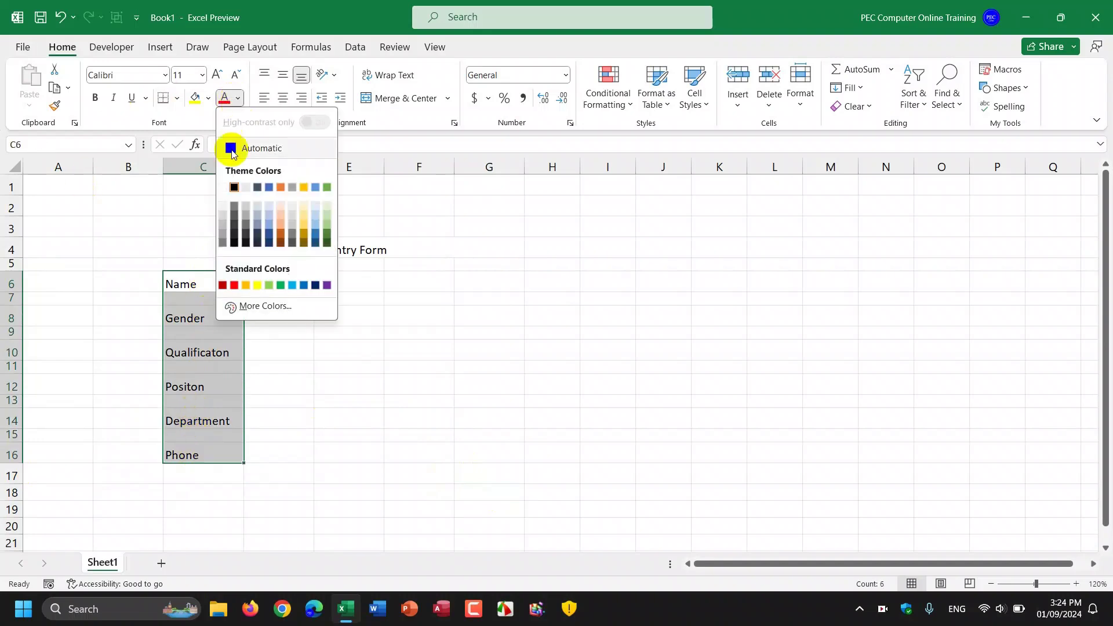
left_click(318, 283)
left_click(95, 98)
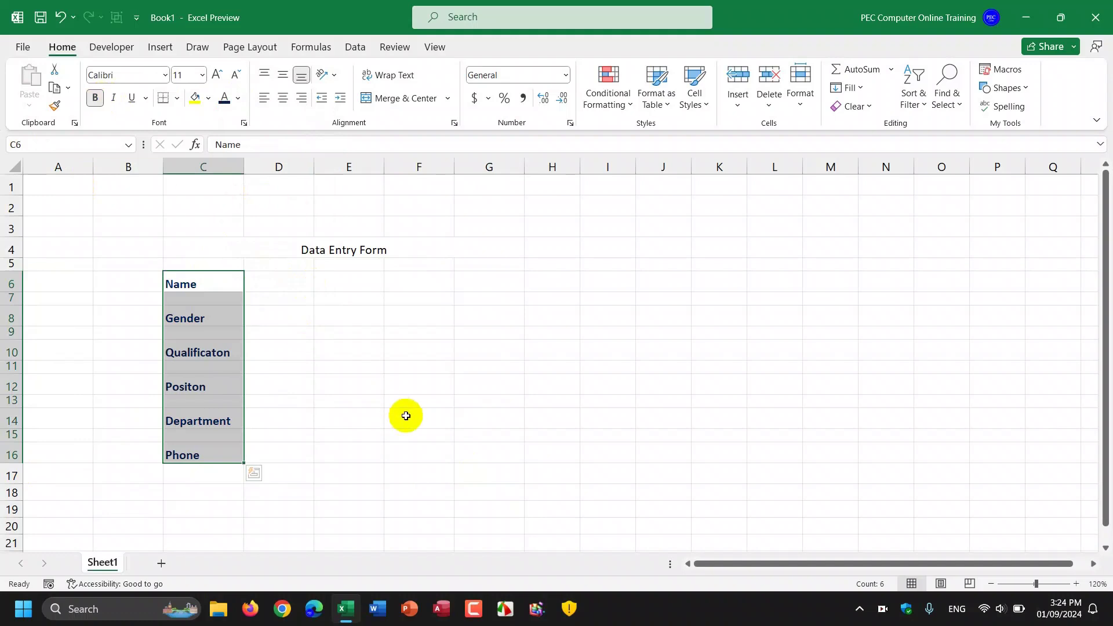
left_click(406, 416)
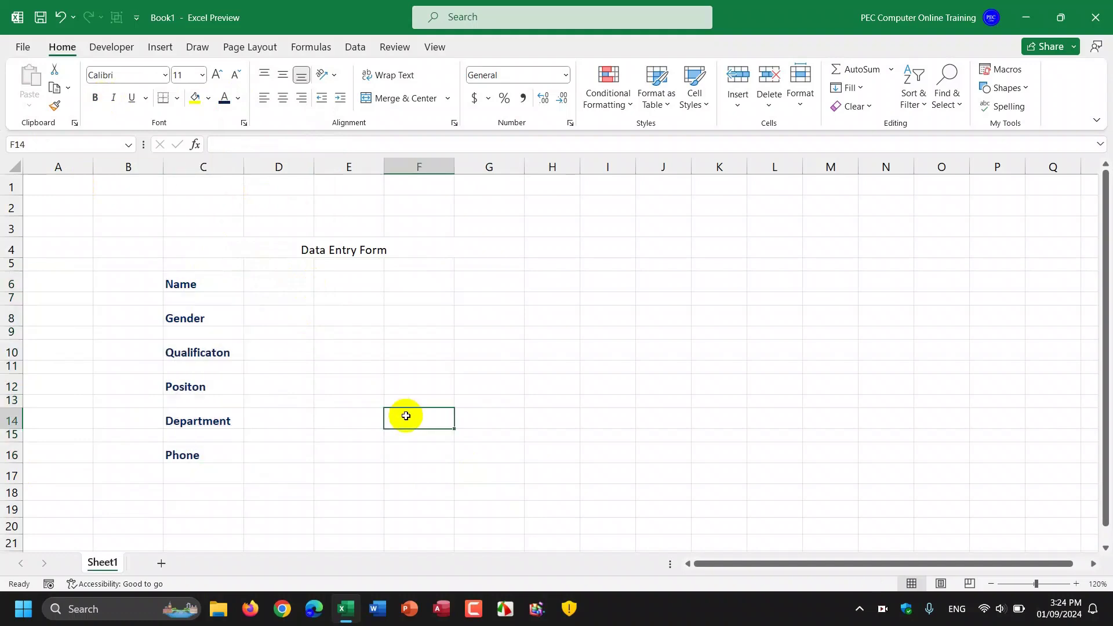
Select cell D6 and open the Developer tab's Insert controls gallery
left_click(271, 279)
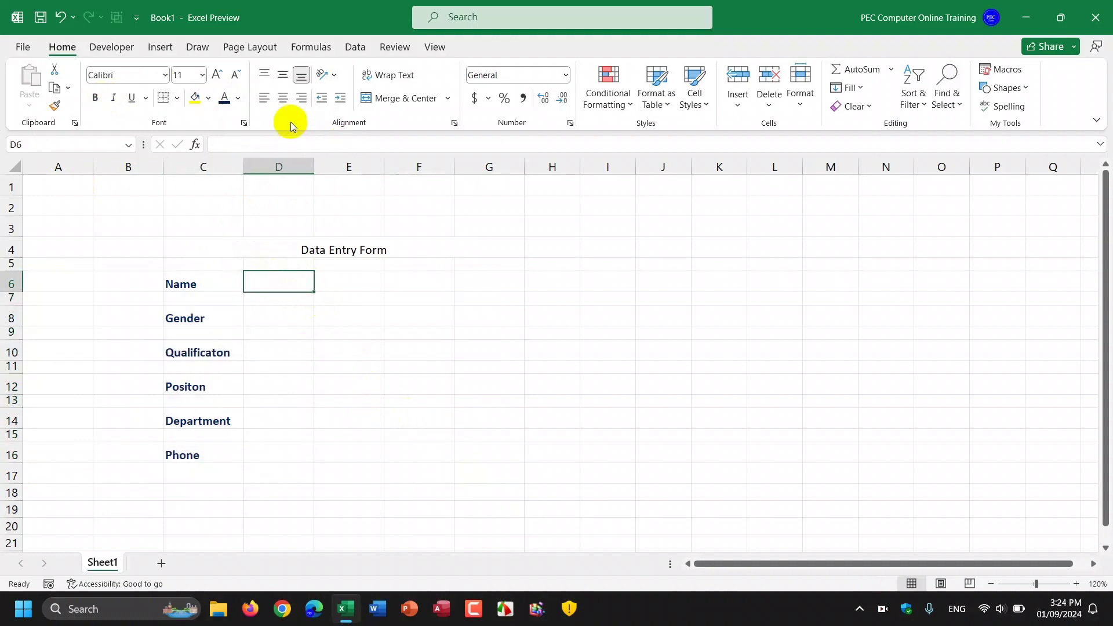
left_click(113, 46)
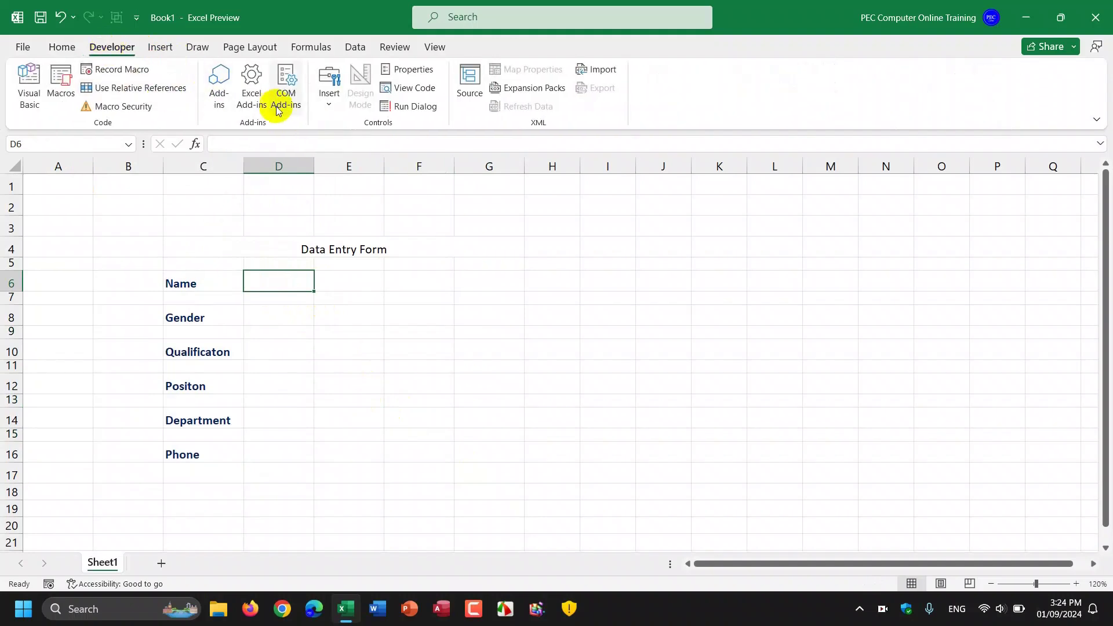
left_click(329, 108)
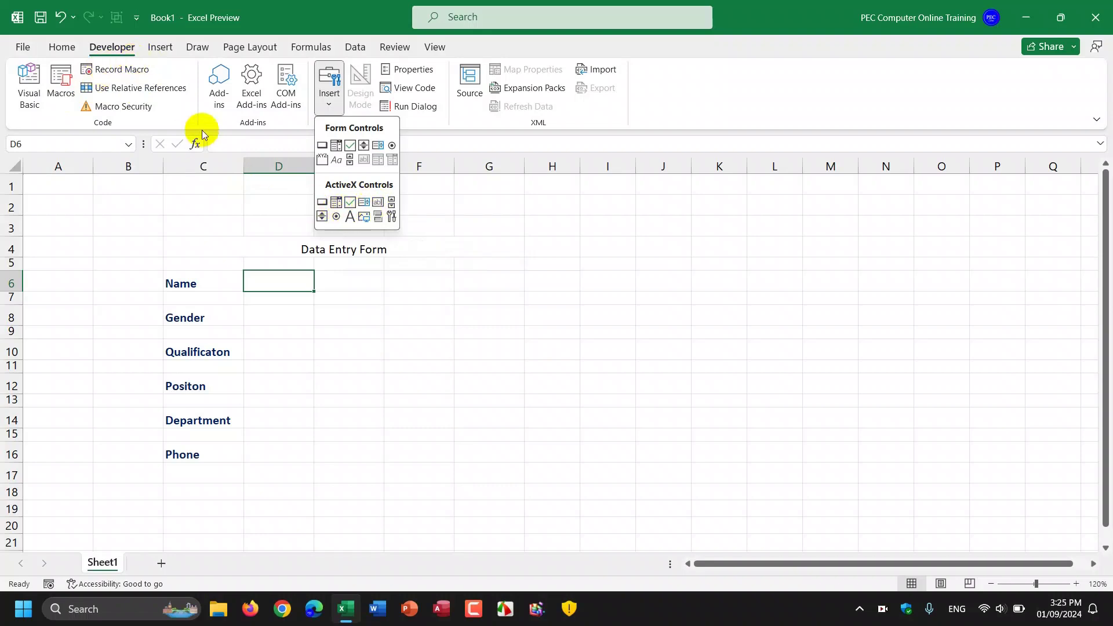
Draw an ActiveX text box spanning D6 to F6 beside the Name label
left_click(378, 203)
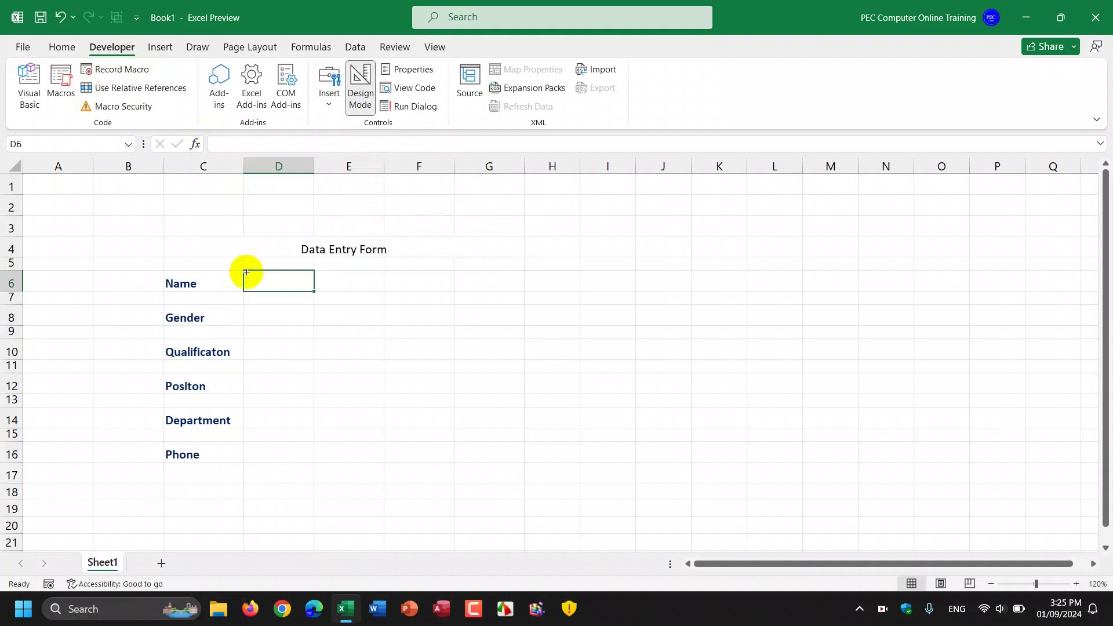
left_click_drag(244, 271, 418, 292)
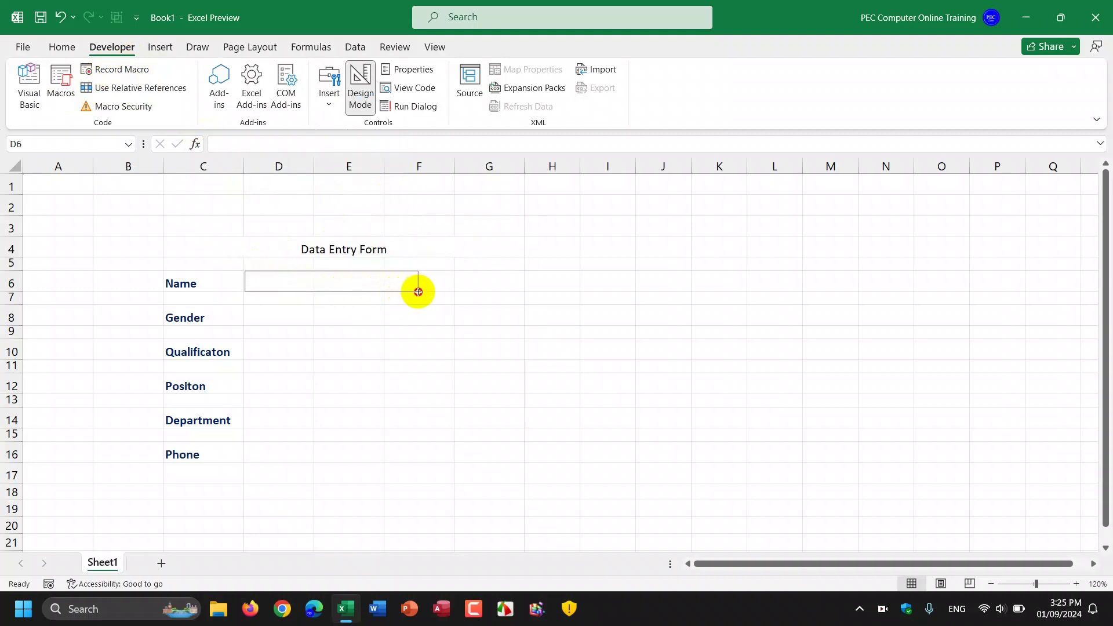
left_click_drag(418, 291, 418, 292)
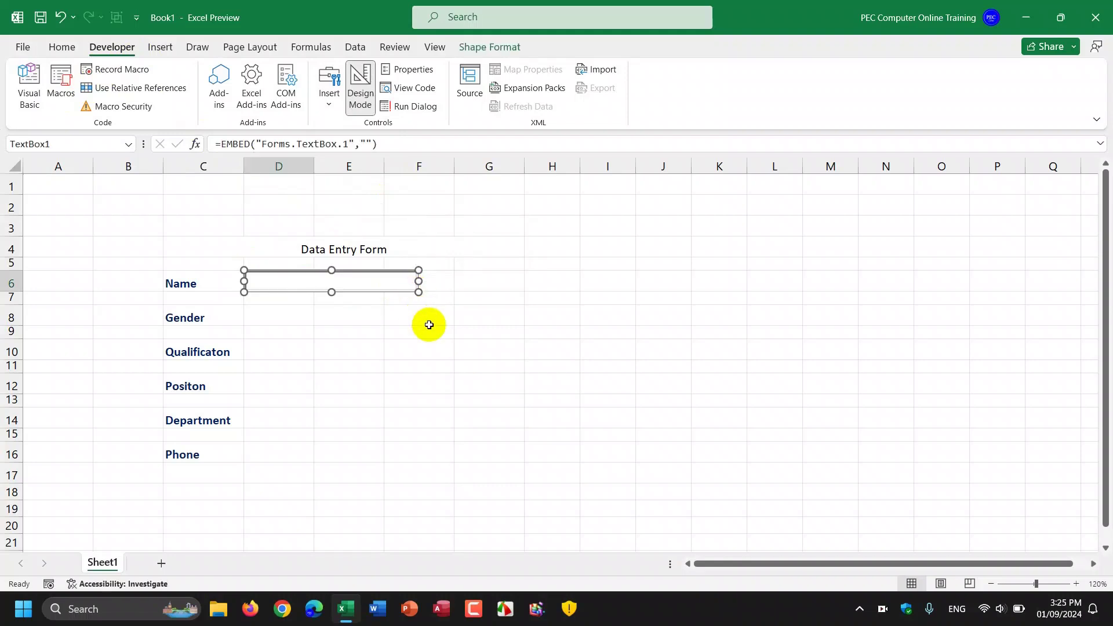
left_click(377, 333)
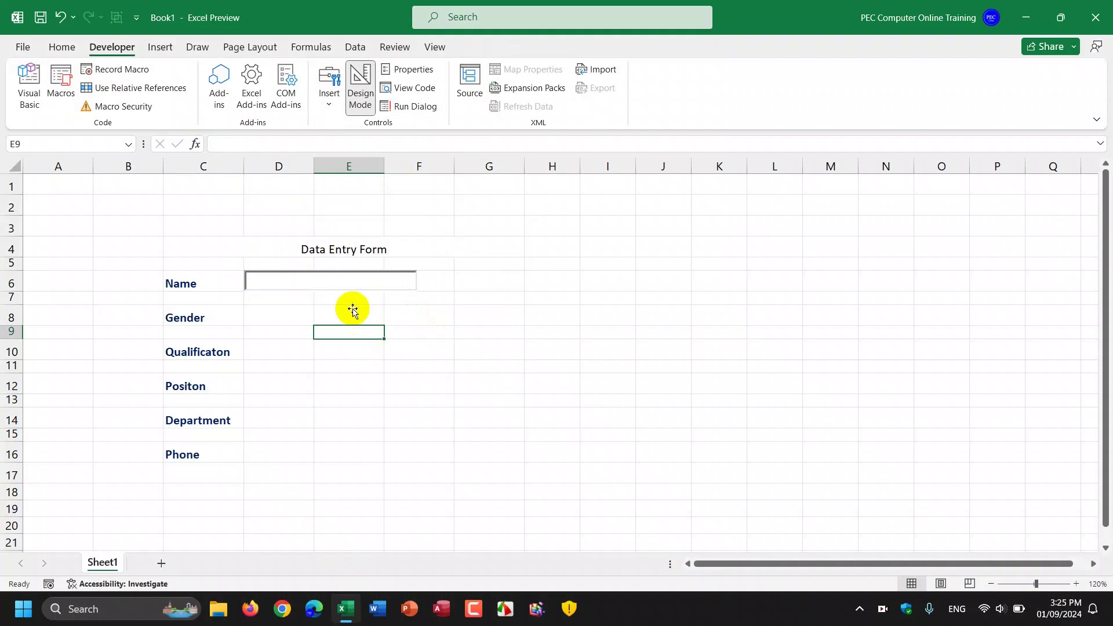
Duplicate the Name text box into the Qualification and Phone rows
left_click(323, 290)
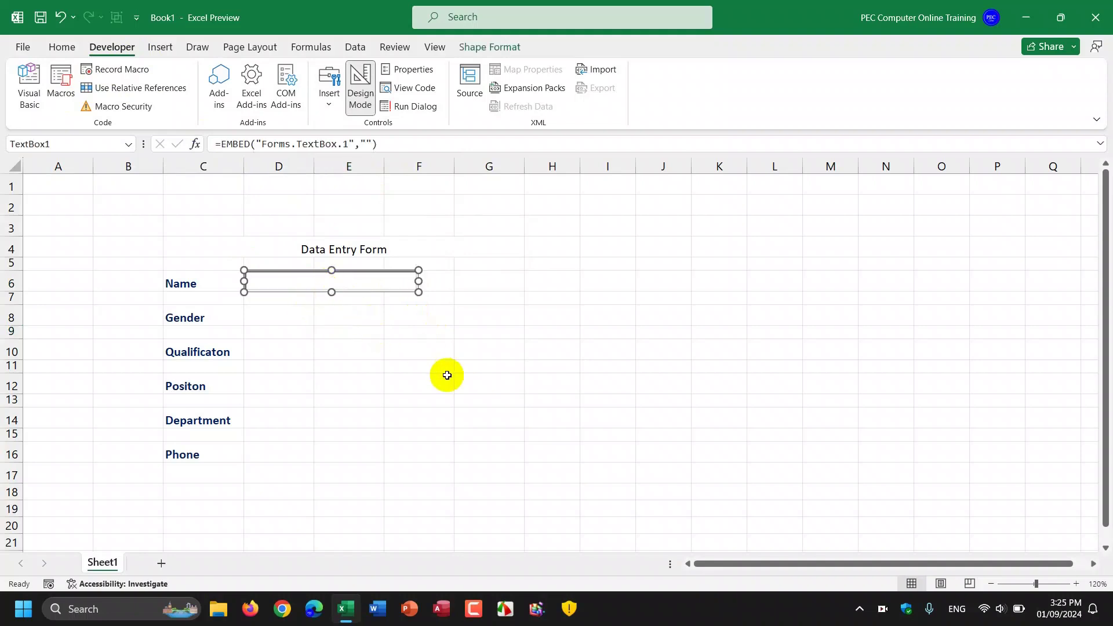
key("ctrl+d")
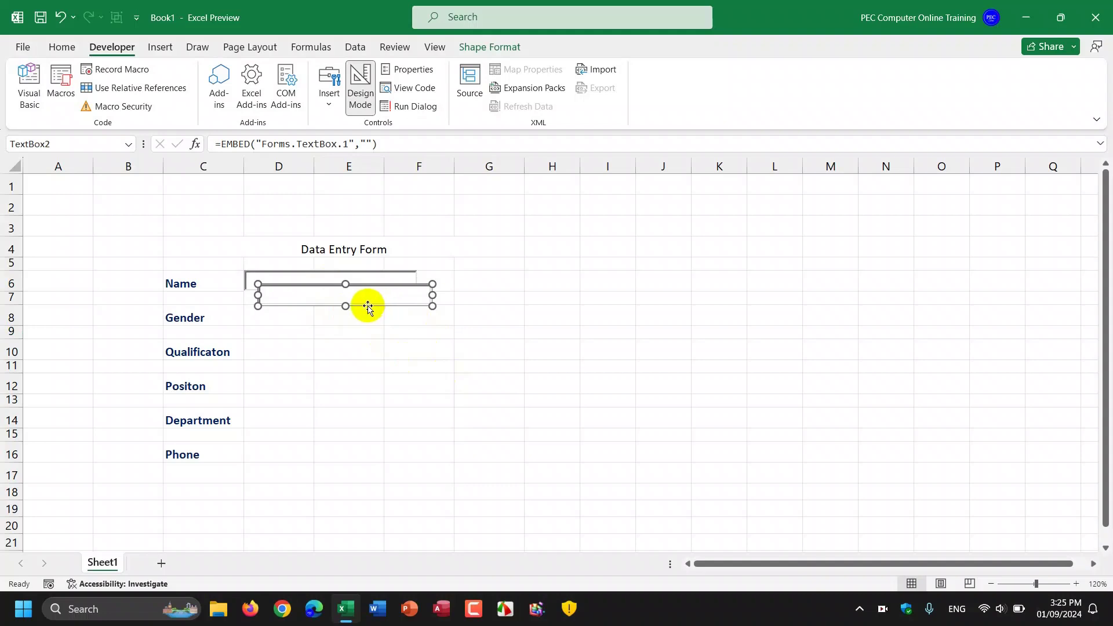
left_click_drag(366, 306, 352, 360)
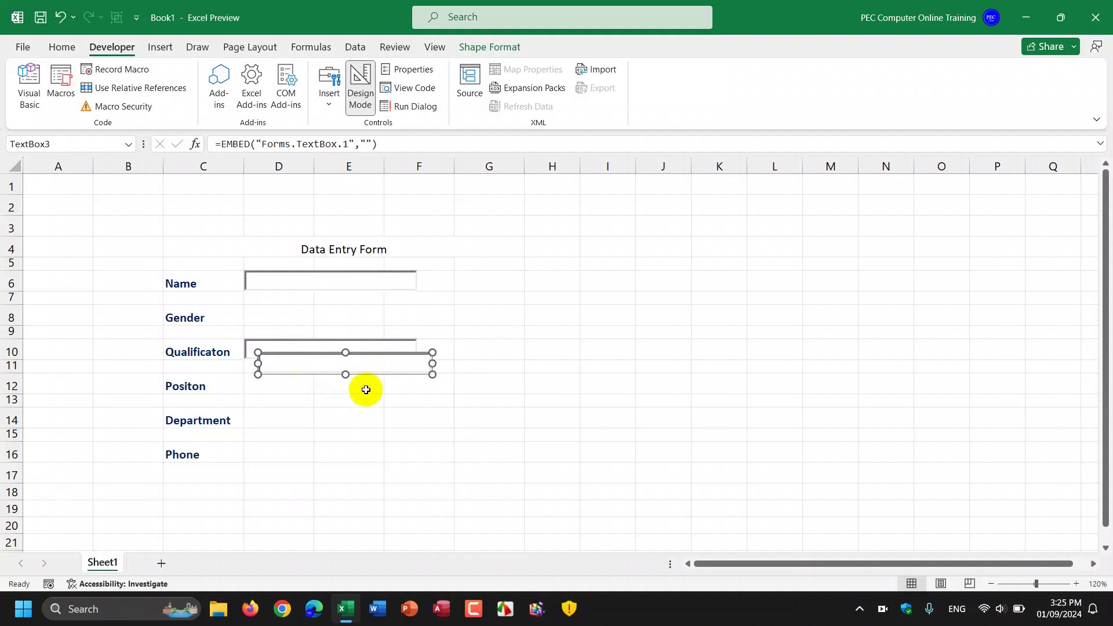
left_click_drag(361, 358, 361, 462, "ctrl")
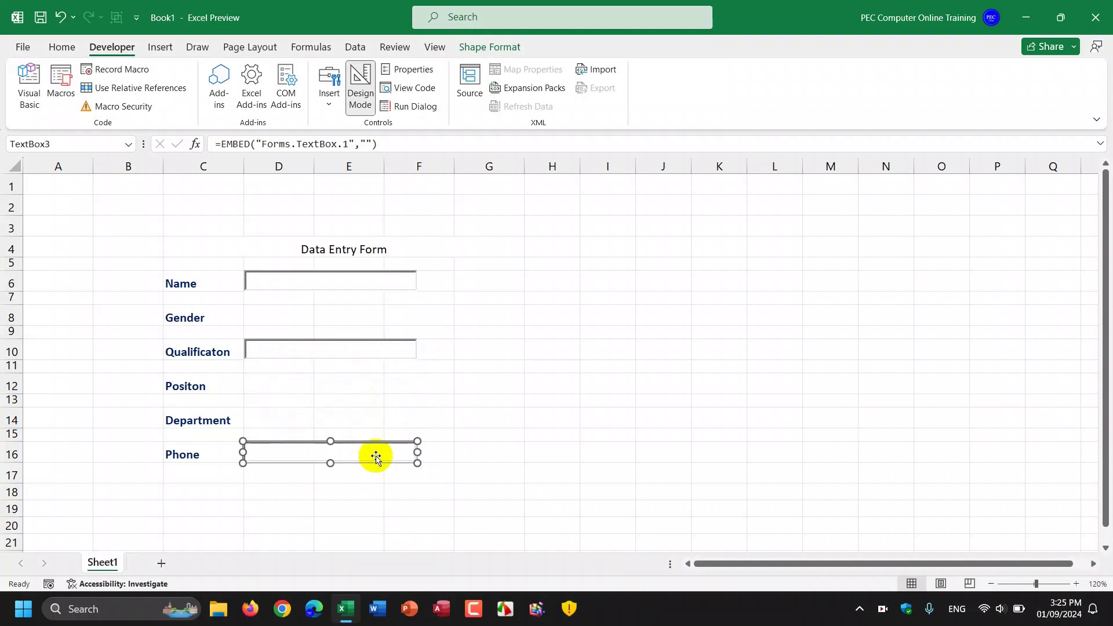
left_click(490, 435)
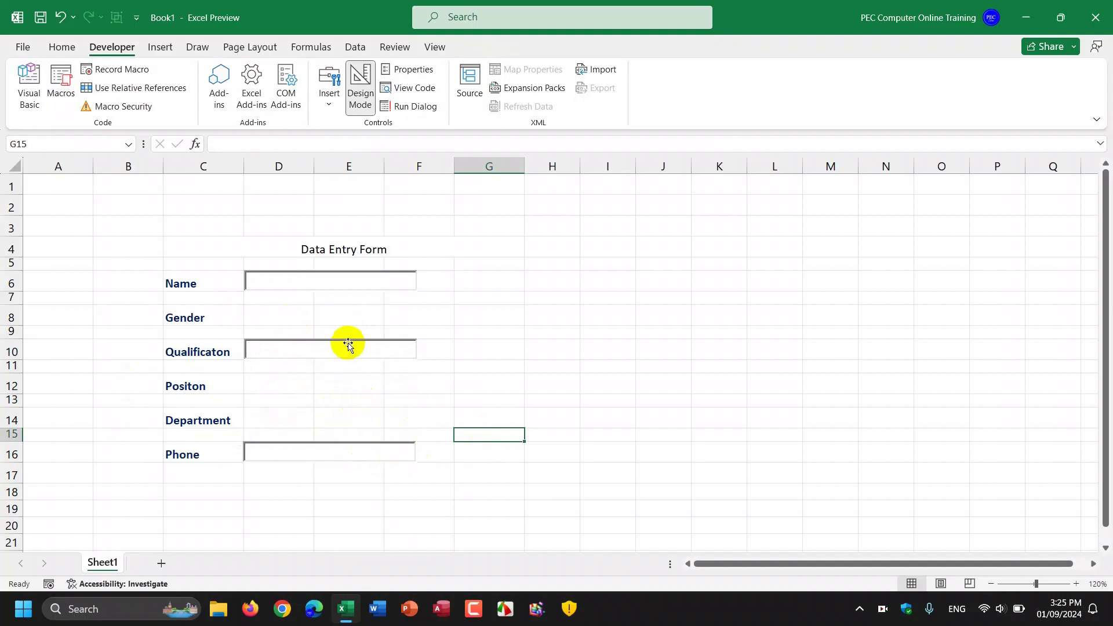
Draw an ActiveX combo box beside Position and paste a copy into the Department row
left_click(329, 109)
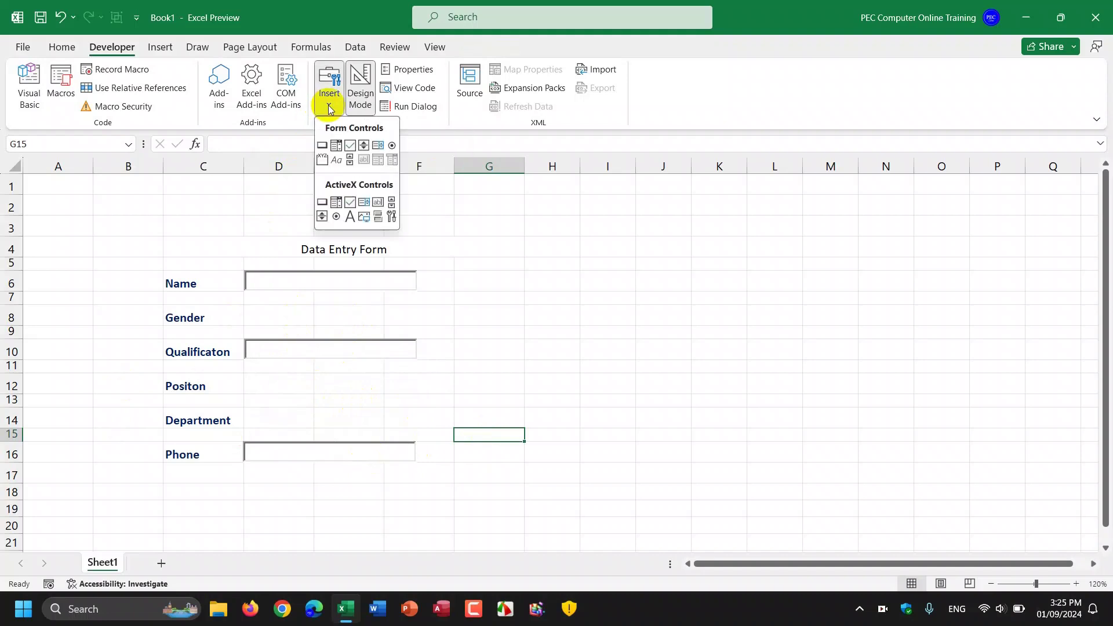
left_click(337, 202)
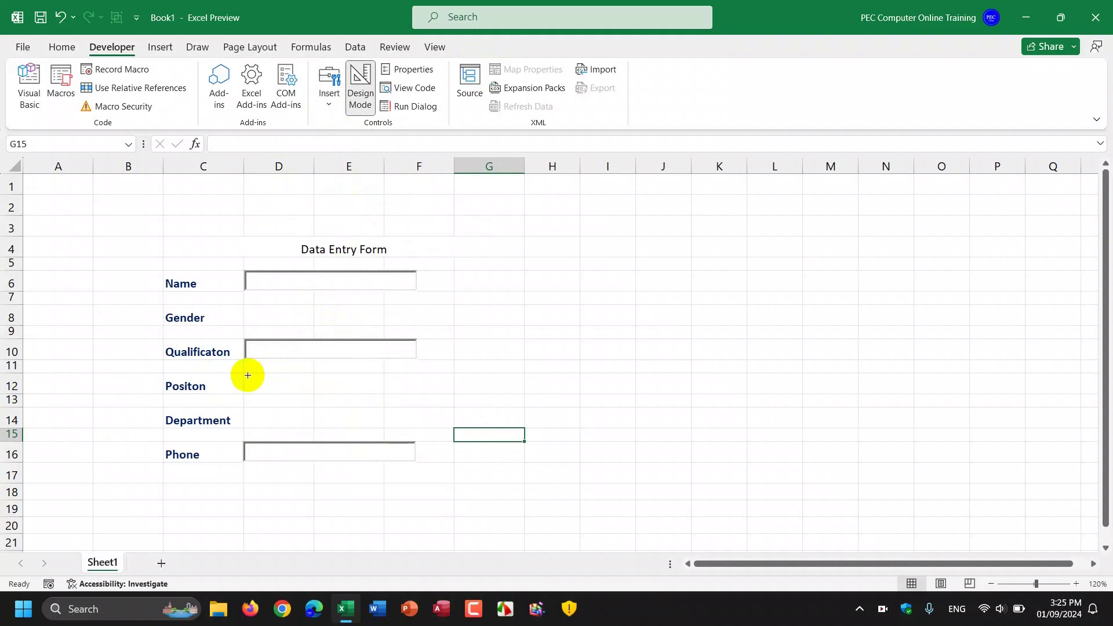
left_click_drag(244, 376, 417, 397)
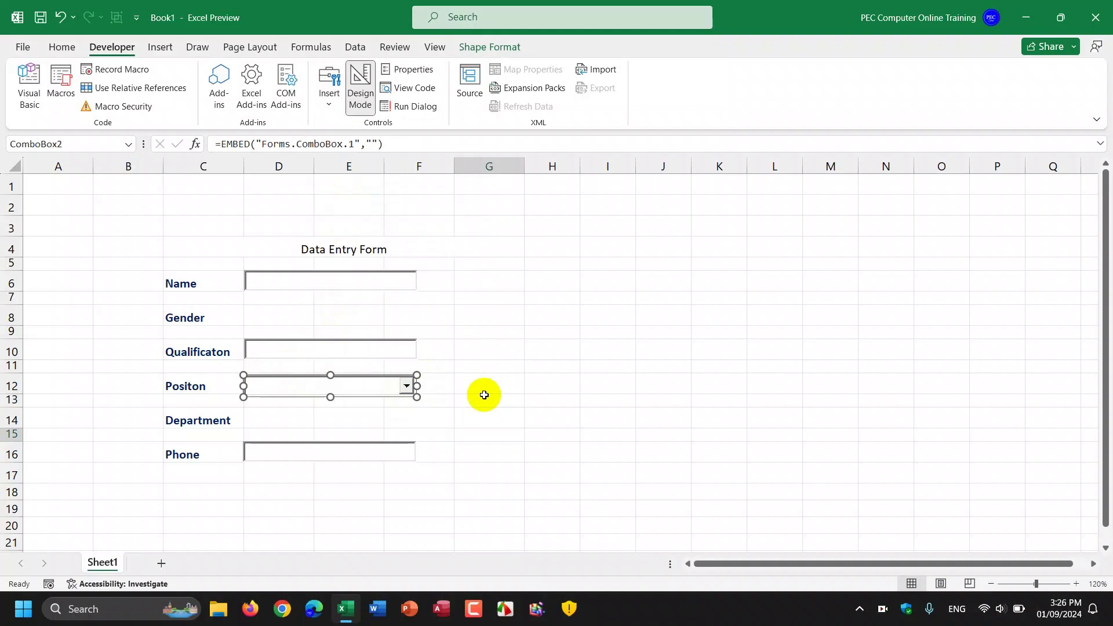
key("ctrl+c")
key("ctrl+v")
left_click_drag(390, 412, 378, 432)
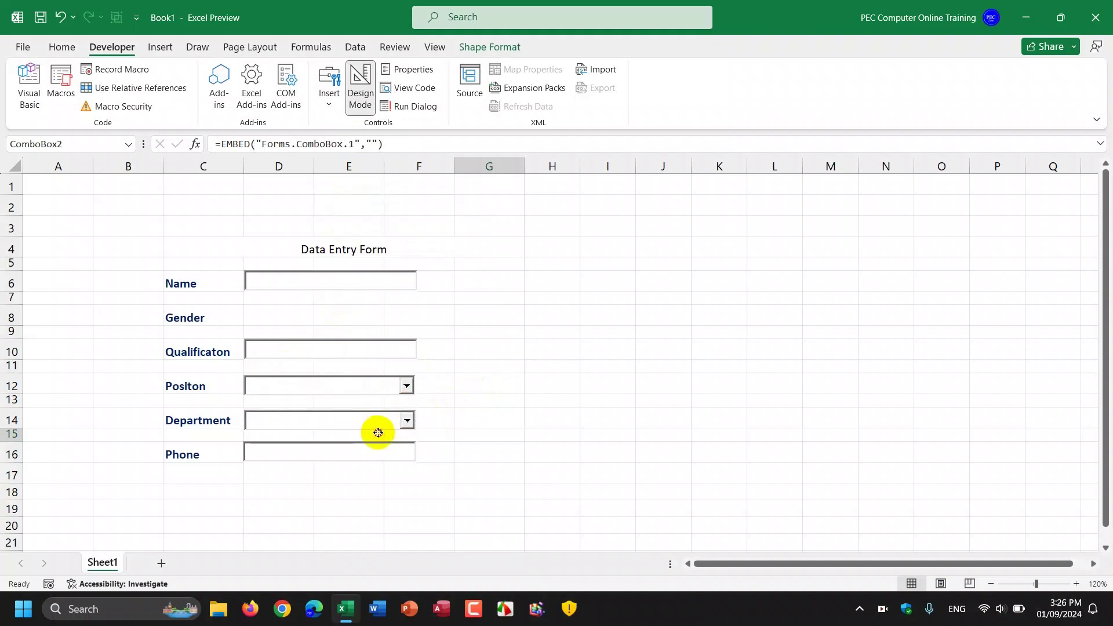
left_click_drag(378, 433, 376, 428)
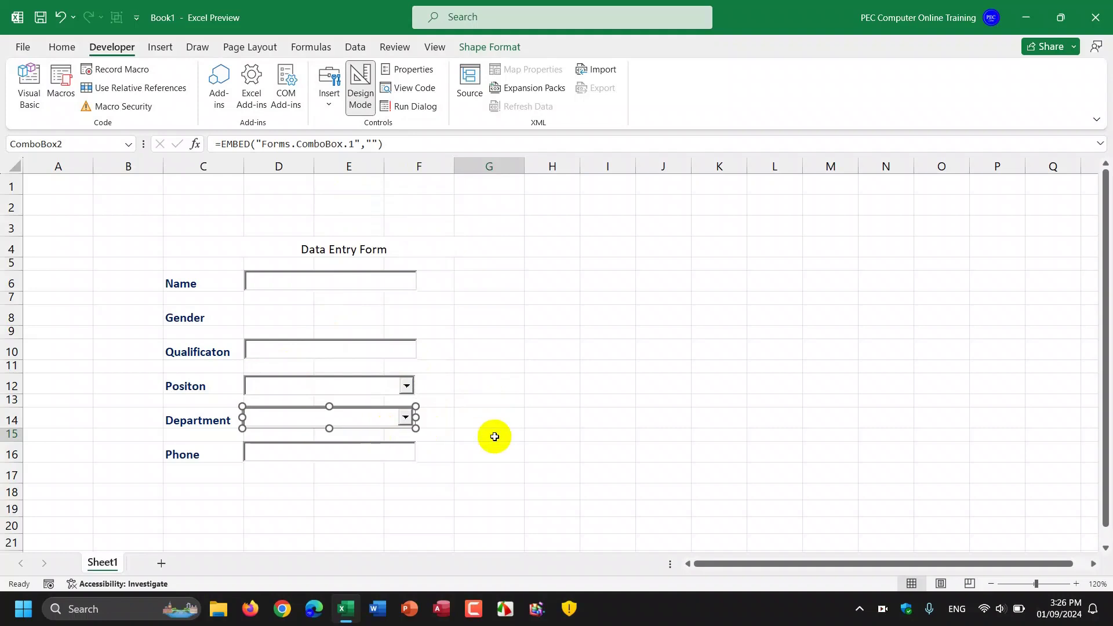
left_click(488, 437)
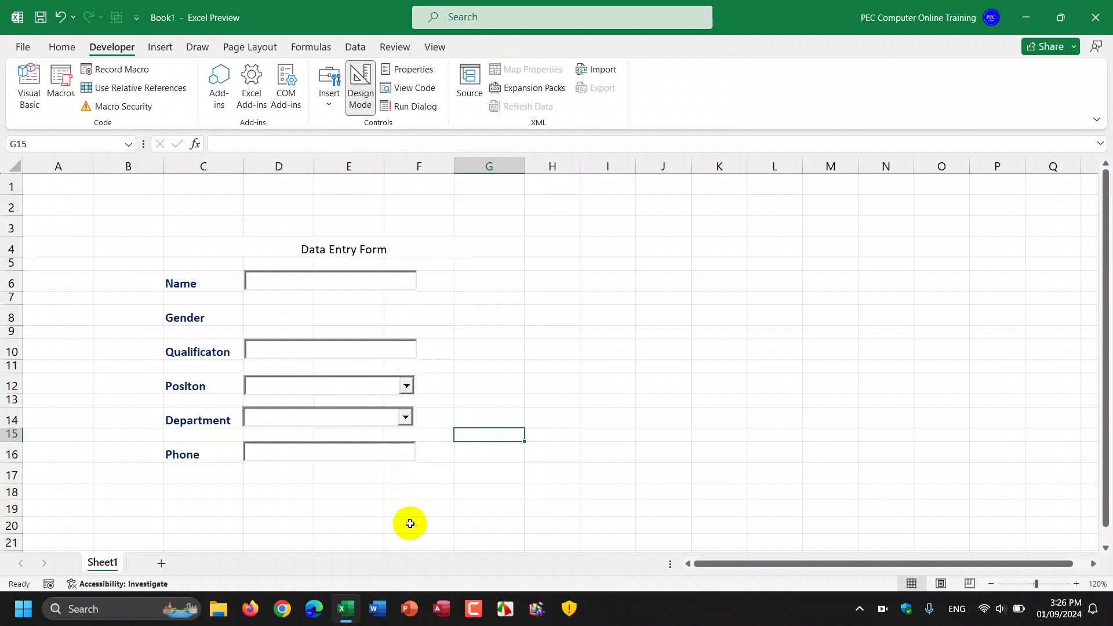
Align the Qualification, Position, Department and Phone boxes left and distribute them vertically
left_click(367, 350)
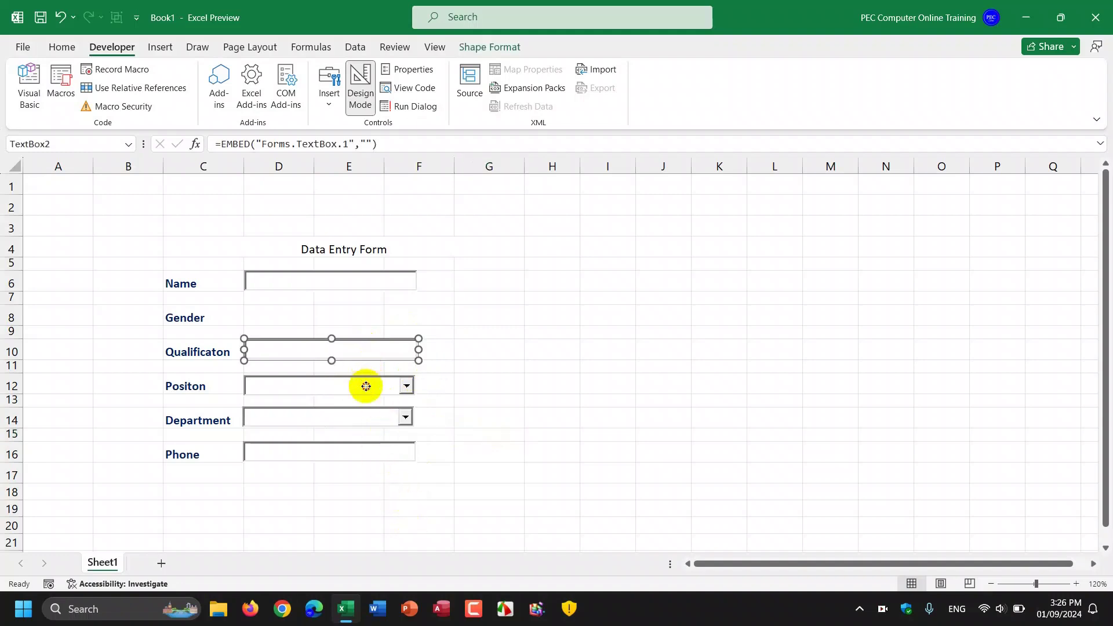
left_click(367, 386, "ctrl")
left_click(370, 423, "ctrl")
left_click(381, 453, "ctrl")
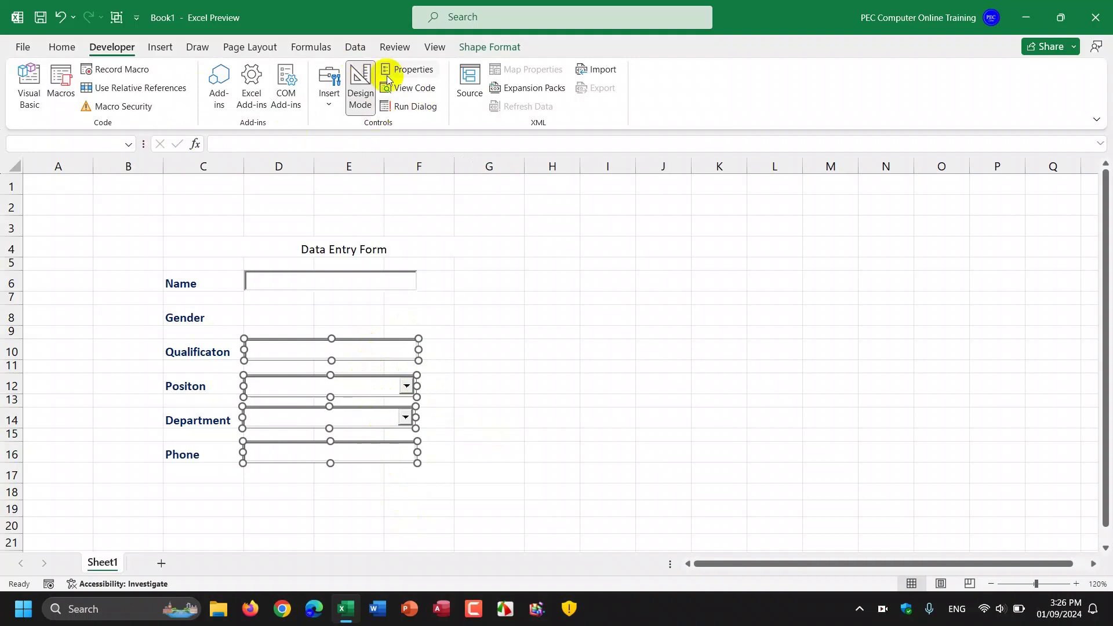
left_click(249, 47)
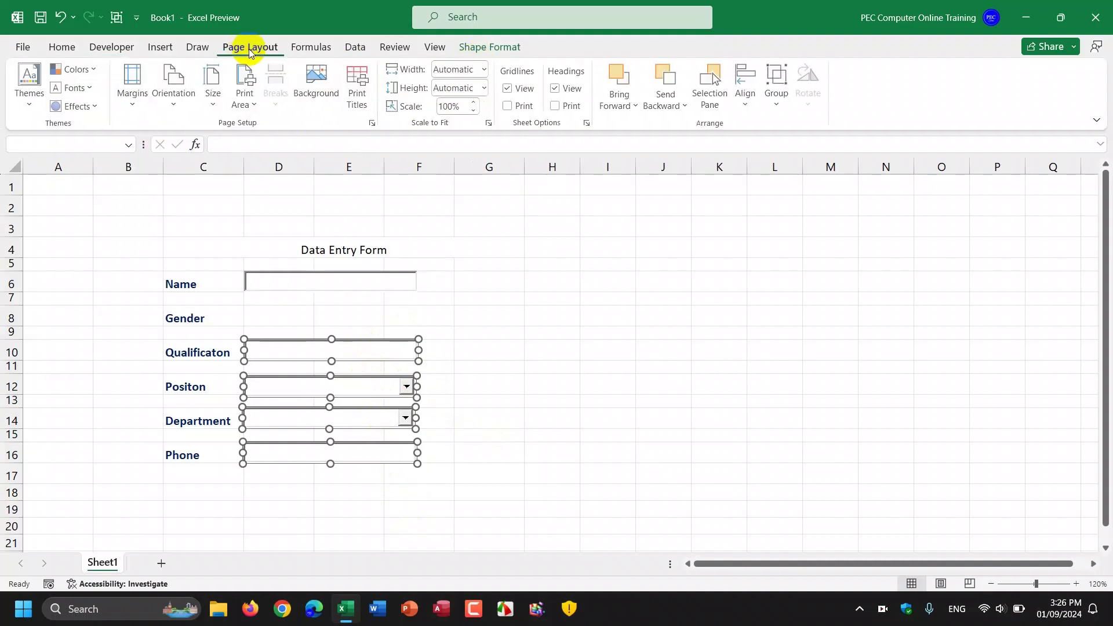
left_click(747, 105)
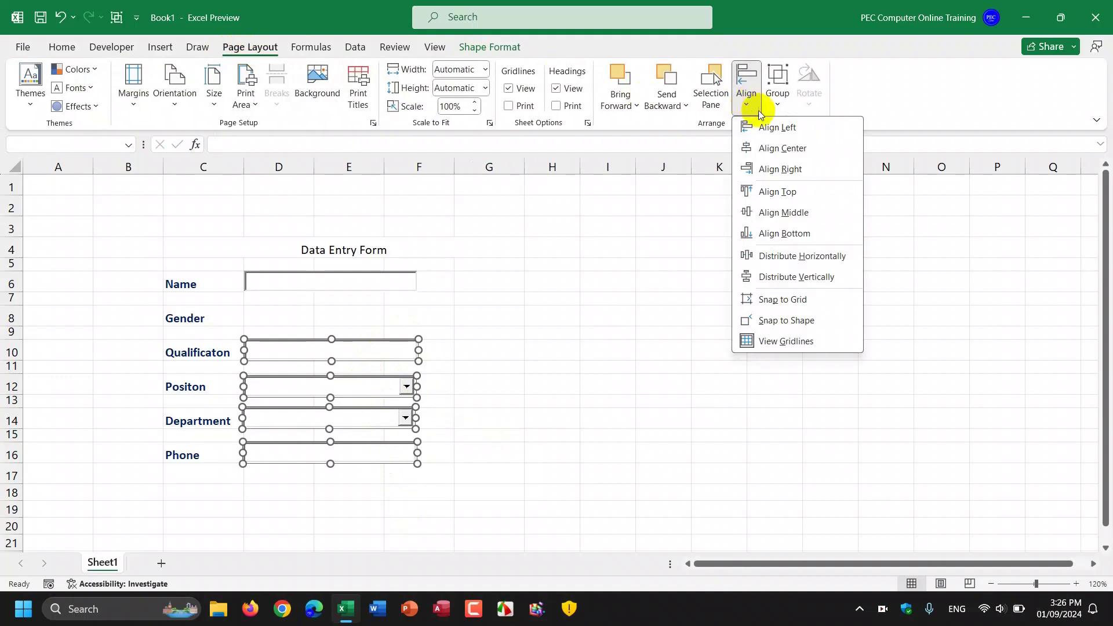
left_click(774, 129)
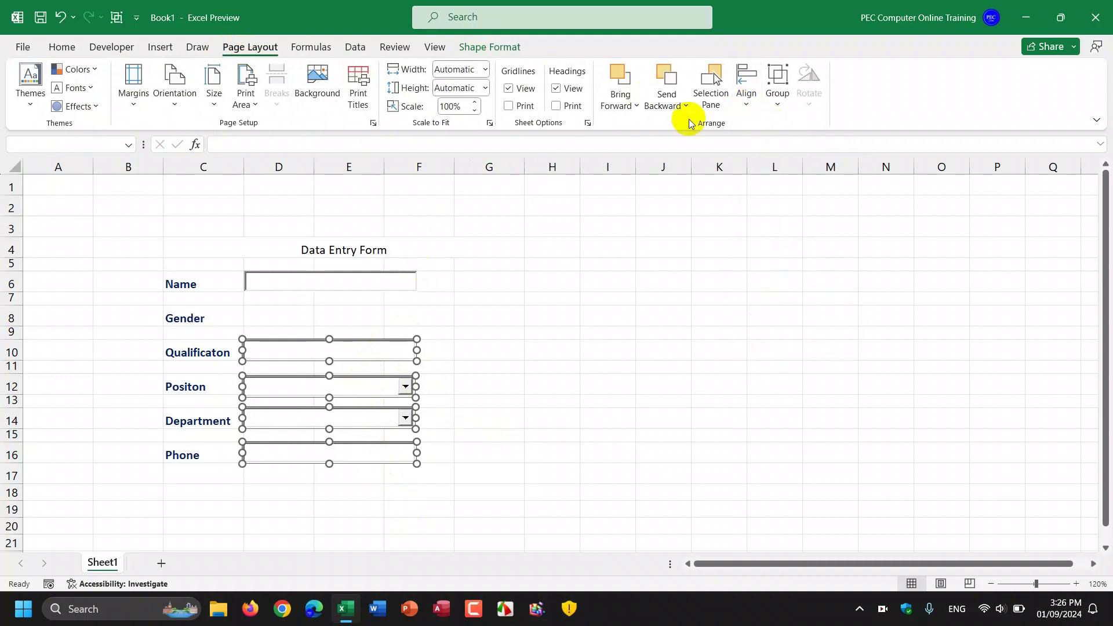
left_click(745, 100)
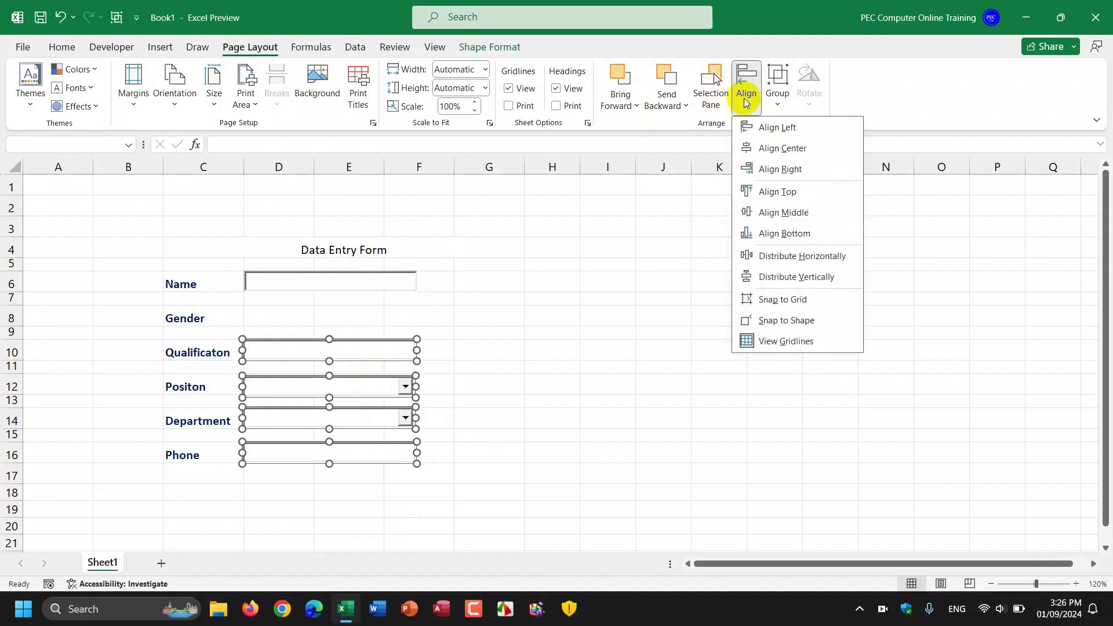
left_click(786, 279)
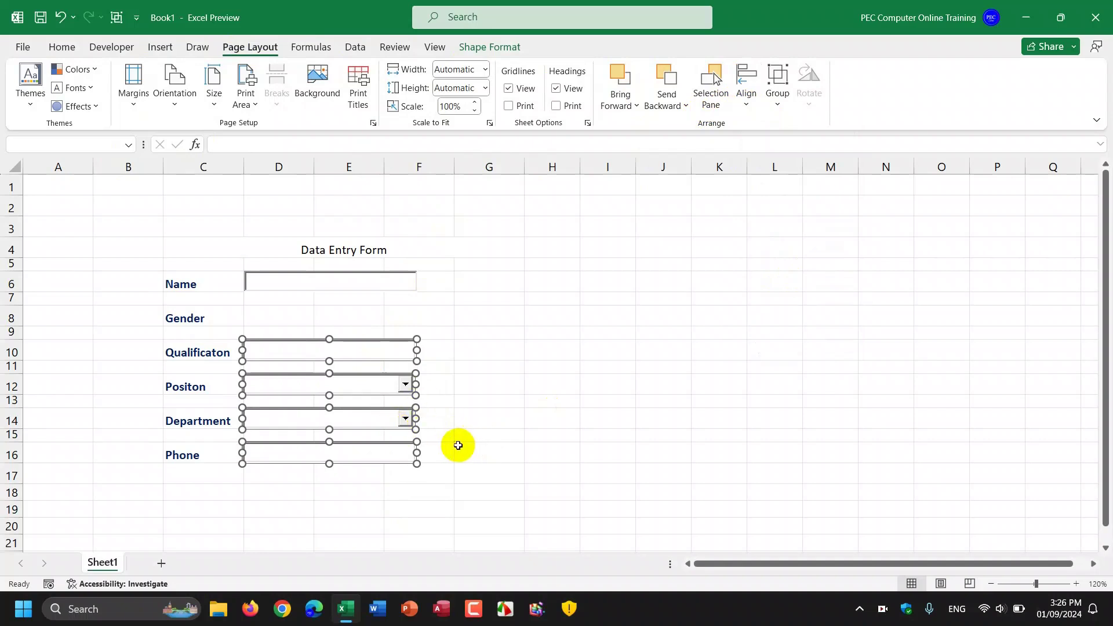
left_click(448, 456)
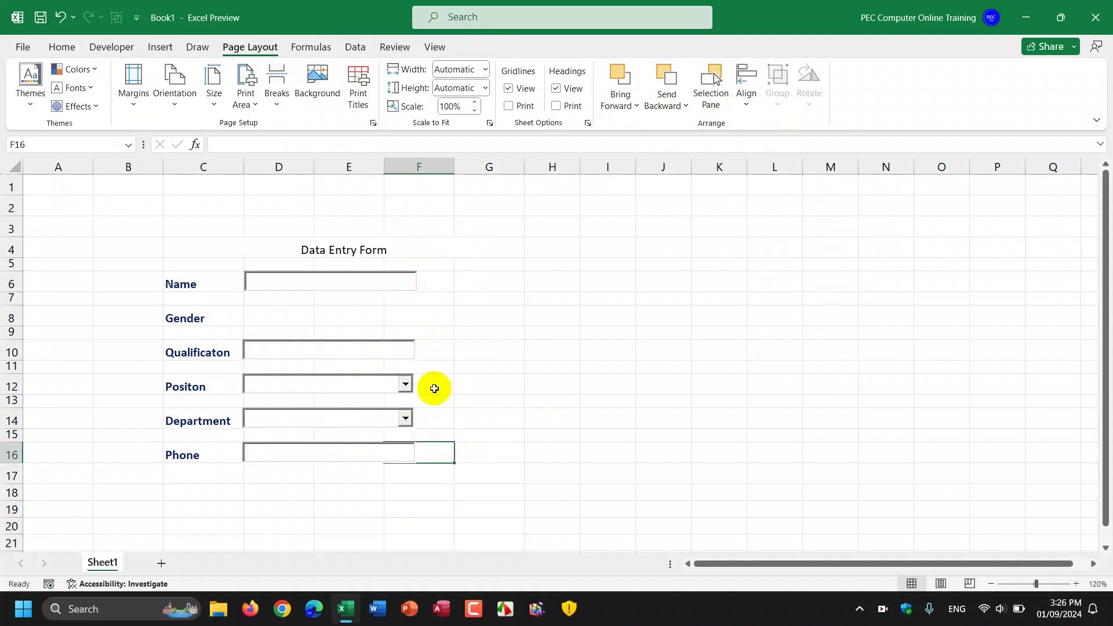
Narrow the Name, Qualification and Phone text boxes to match the combo box width
left_click(398, 454)
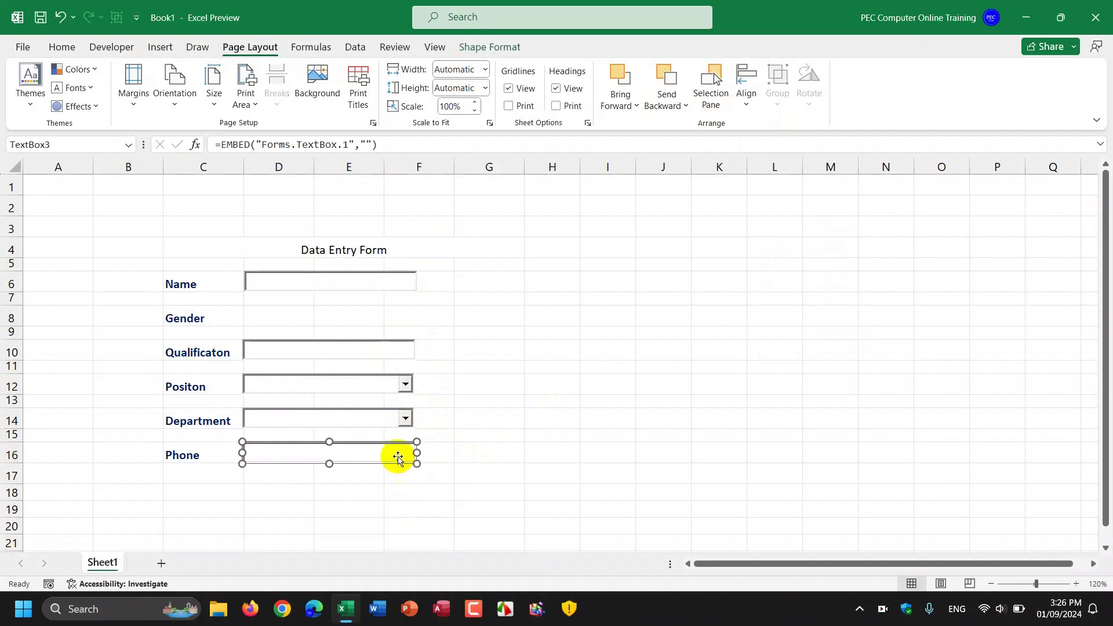
left_click(406, 348, "ctrl")
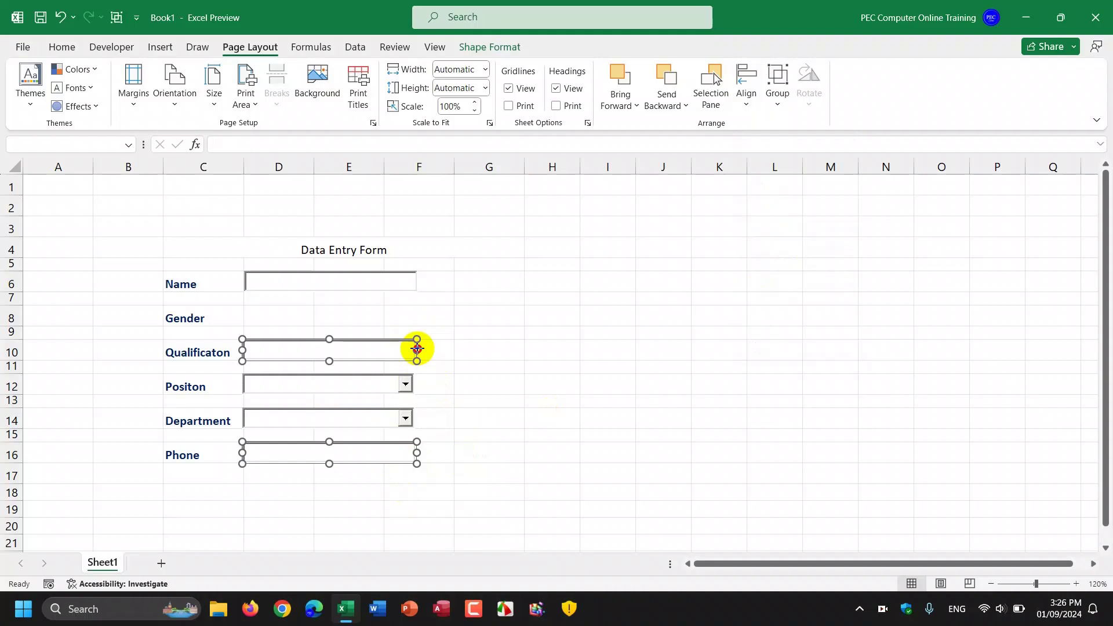
left_click_drag(417, 348, 414, 349)
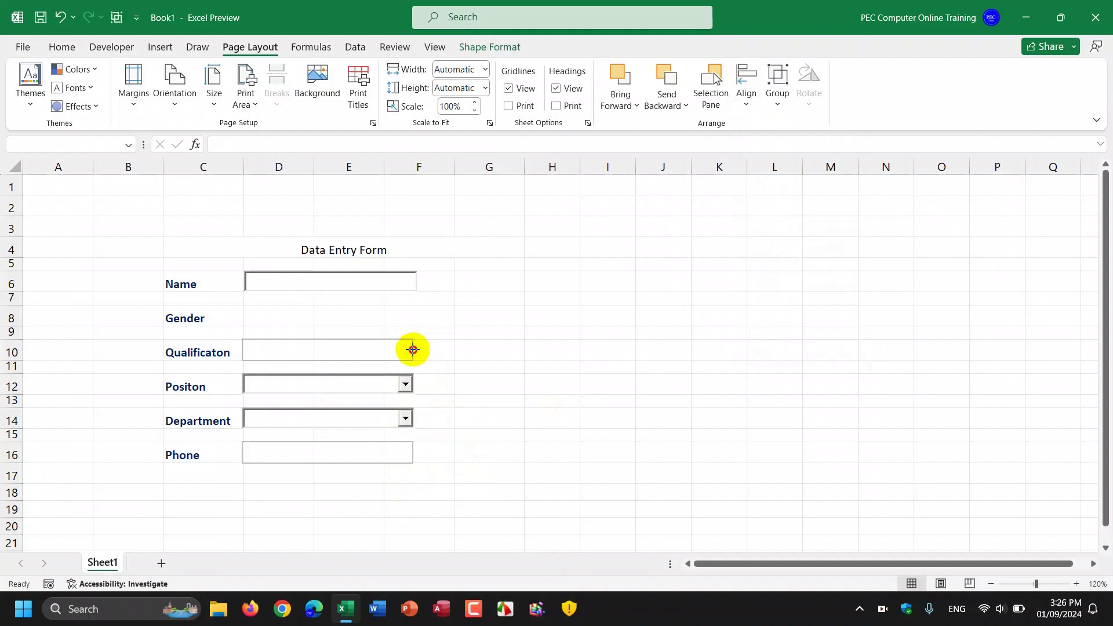
left_click(399, 282)
left_click_drag(417, 278, 410, 279)
left_click(473, 319)
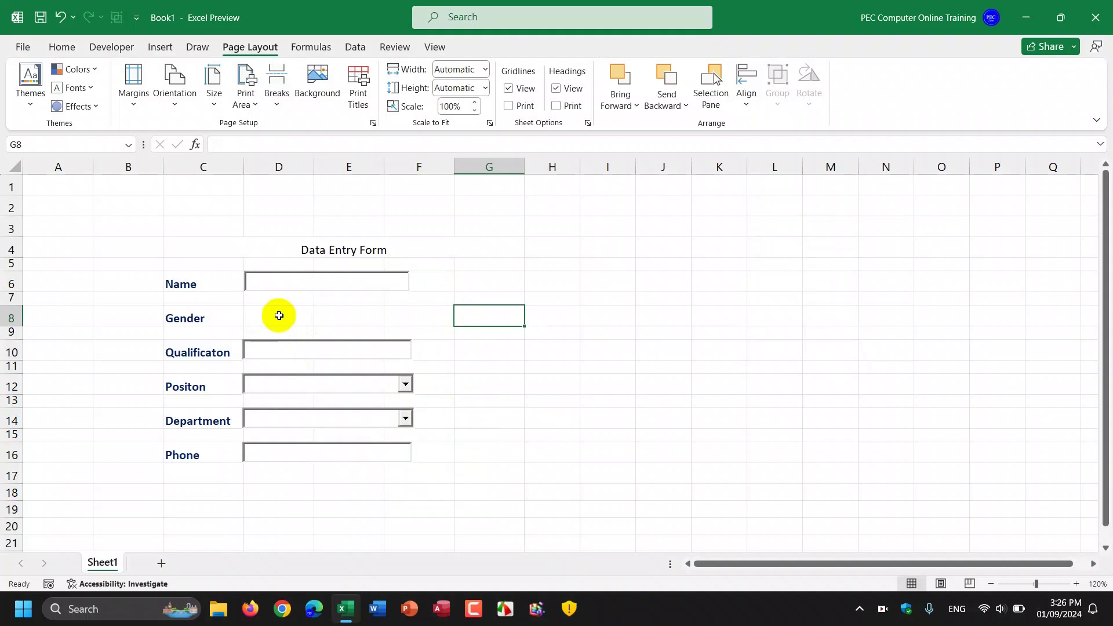
Draw an option button form control beside the Gender label
left_click(112, 47)
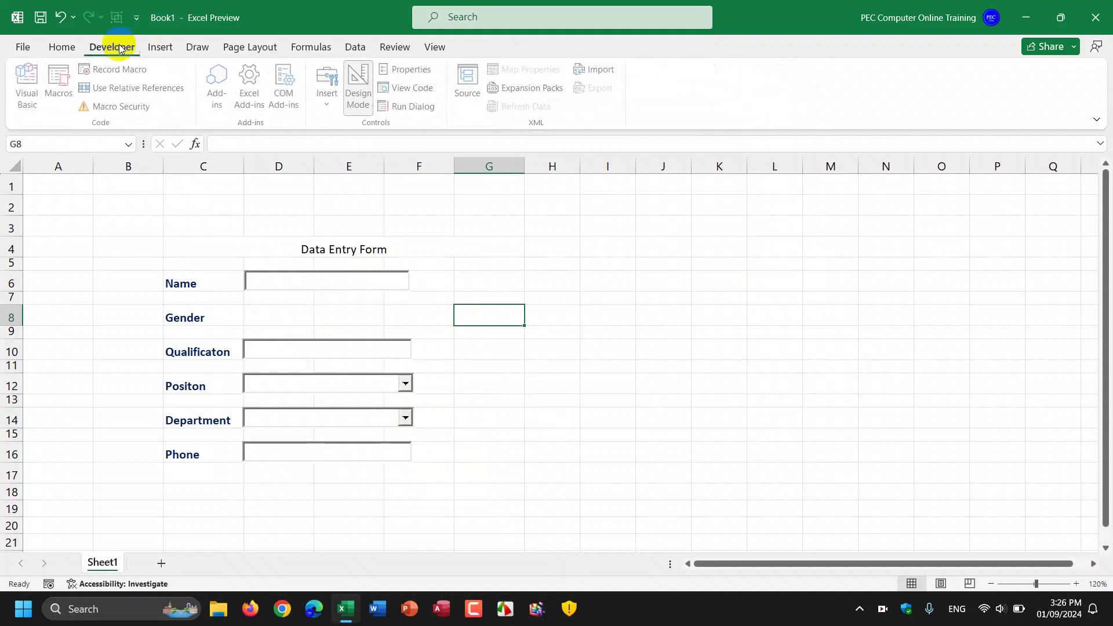
left_click(326, 99)
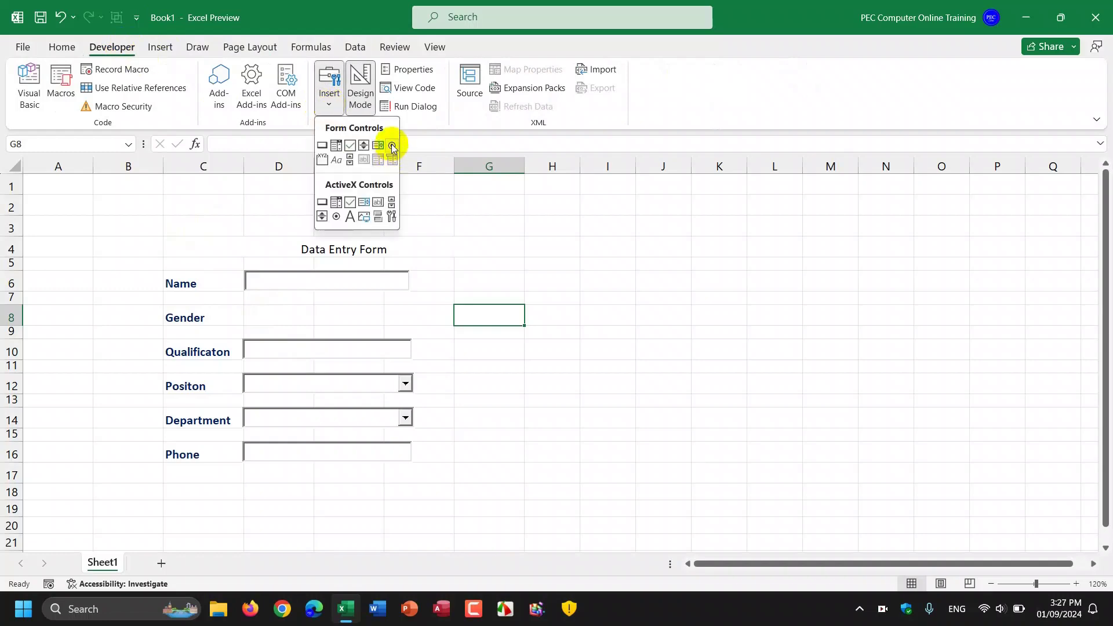
left_click(392, 149)
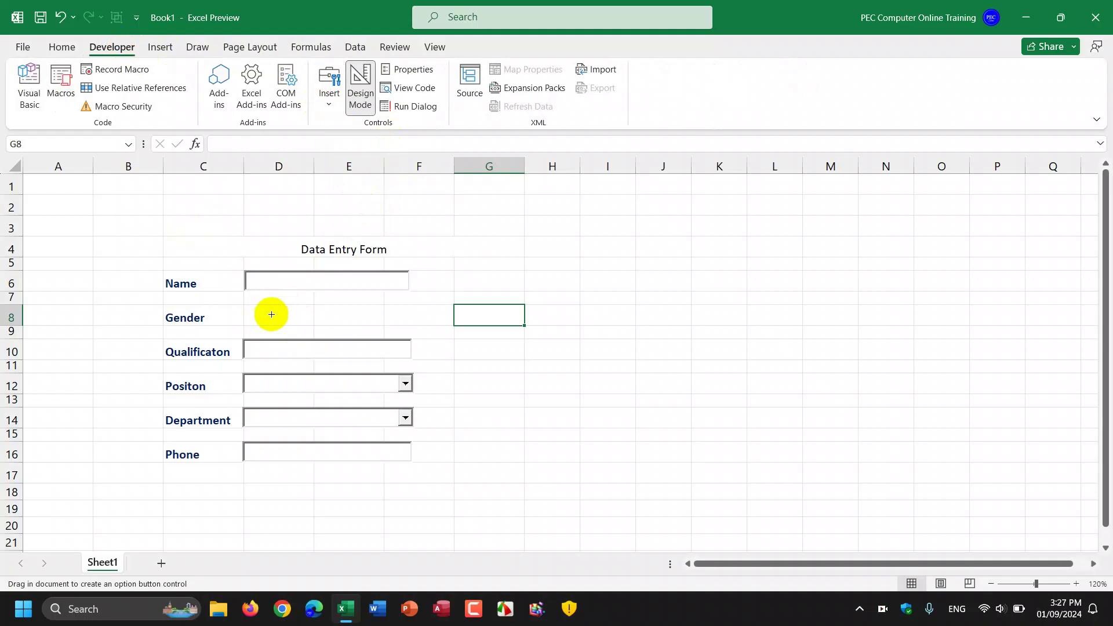
left_click(244, 307)
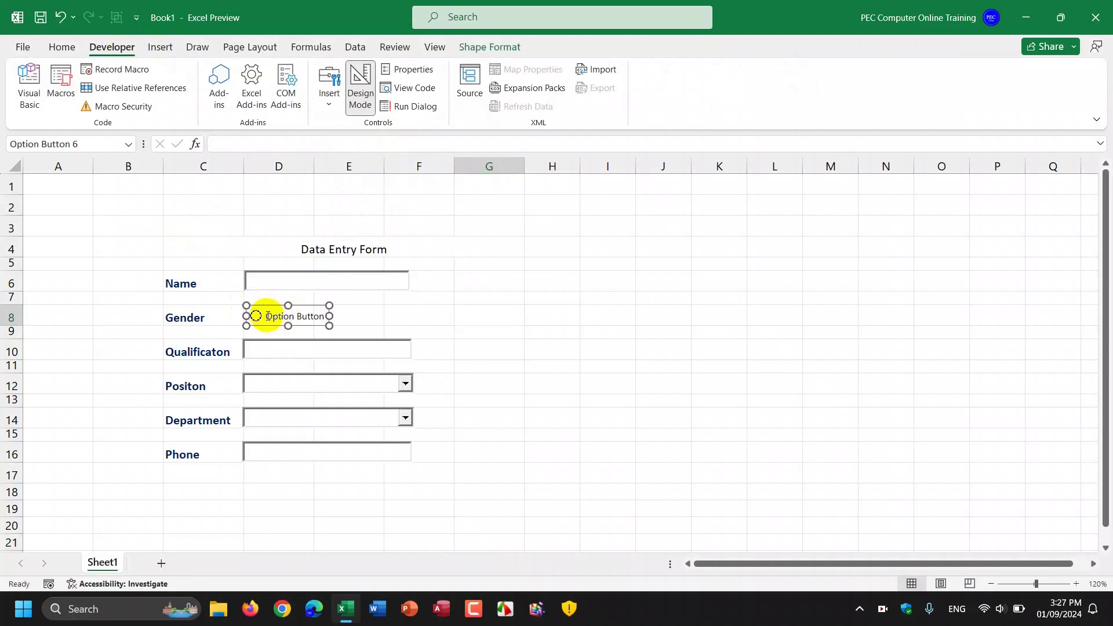
Label the option button 'Male', narrow its frame, and reselect it
left_click(268, 316)
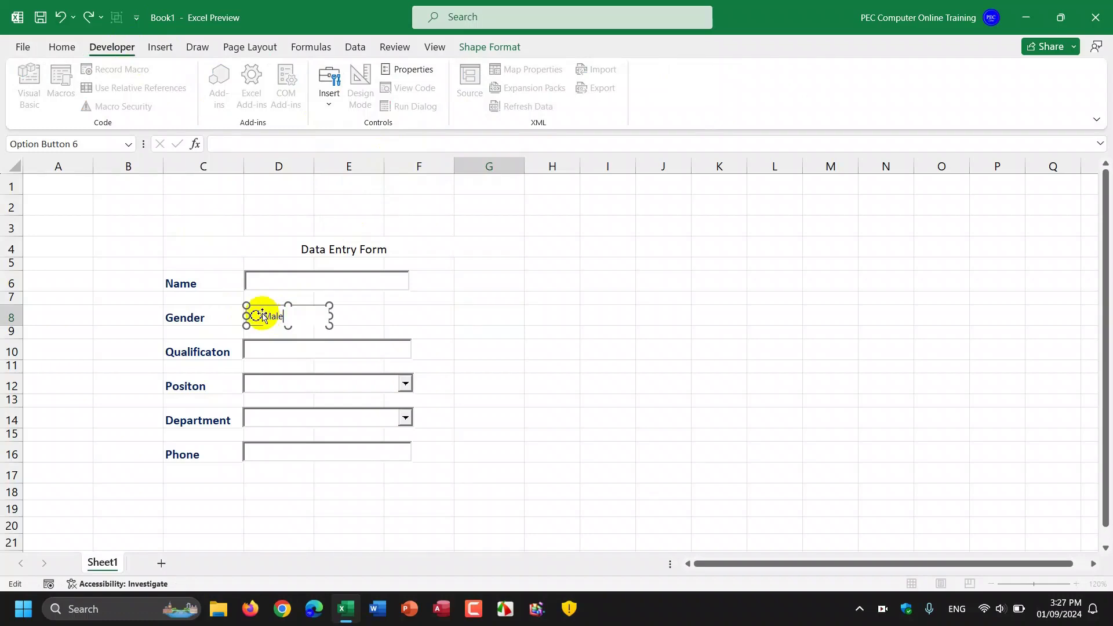
left_click_drag(329, 316, 314, 317)
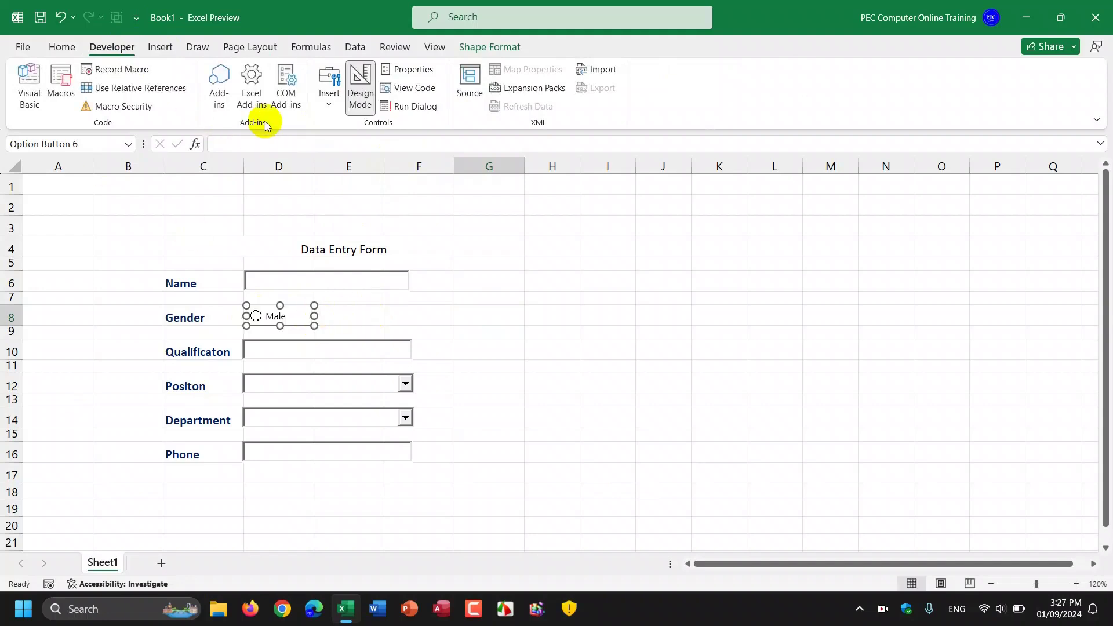
left_click(62, 47)
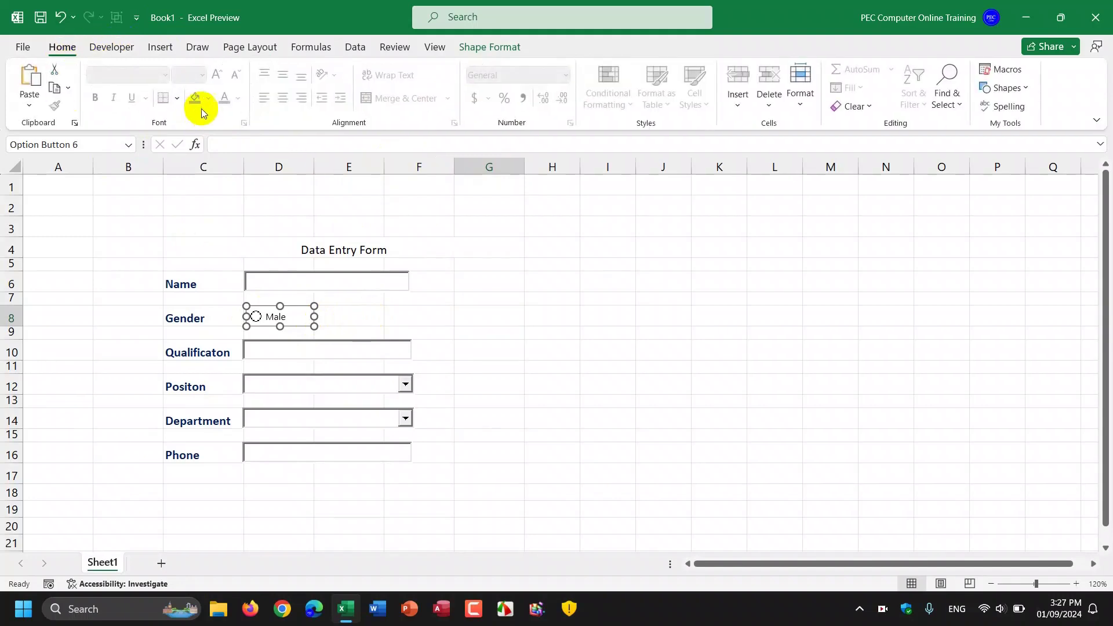
left_click(505, 323)
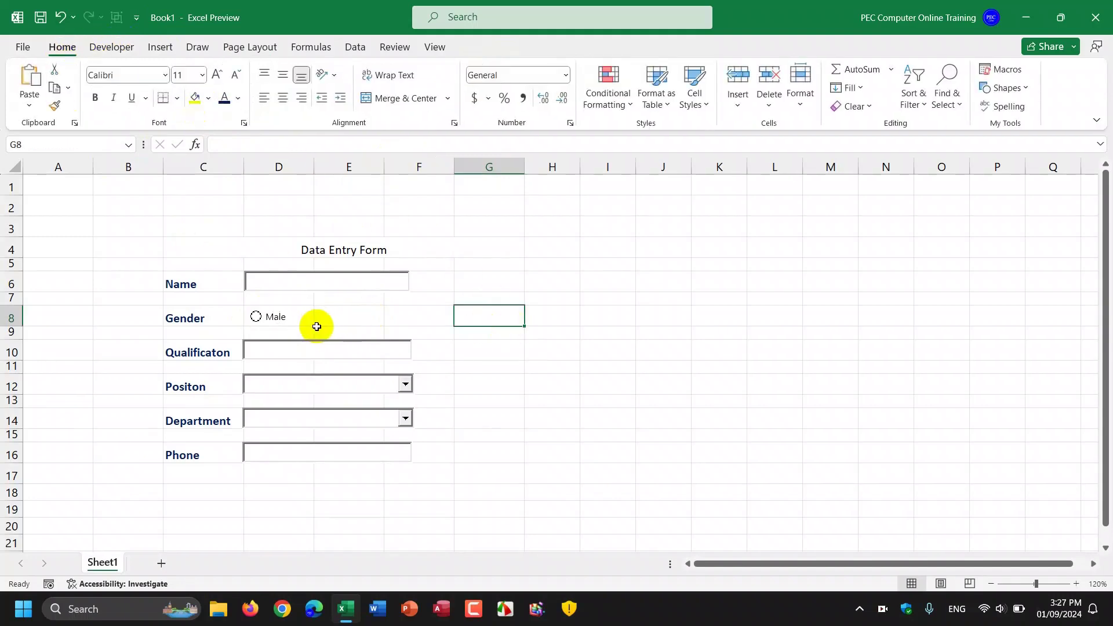
right_click(286, 315)
left_click(618, 313)
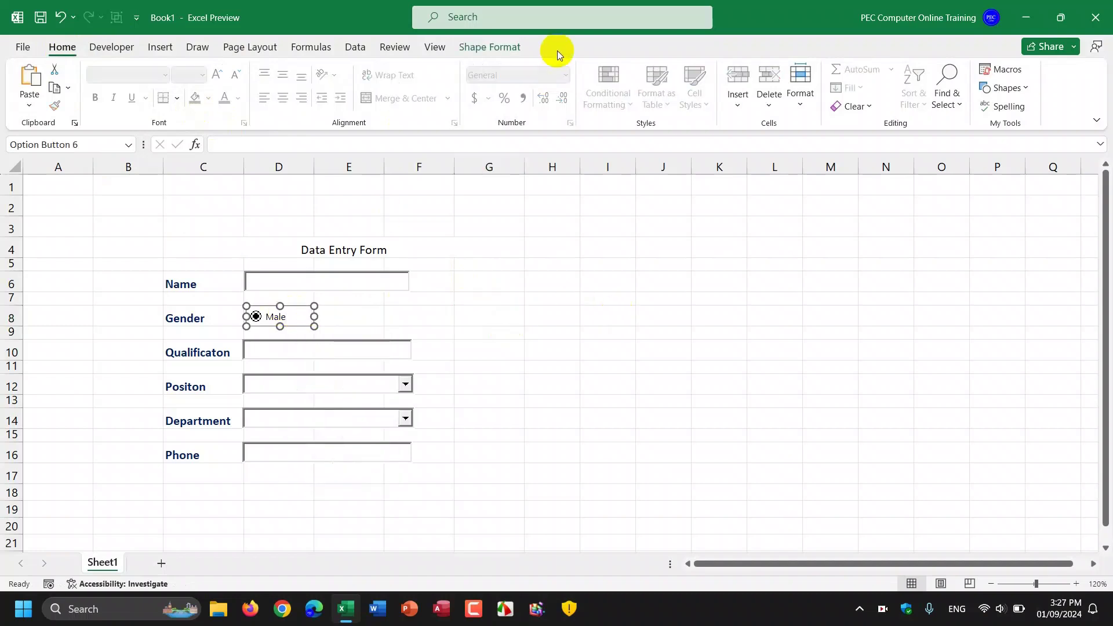
Fill the Male option button yellow and give it a red outline
left_click(499, 47)
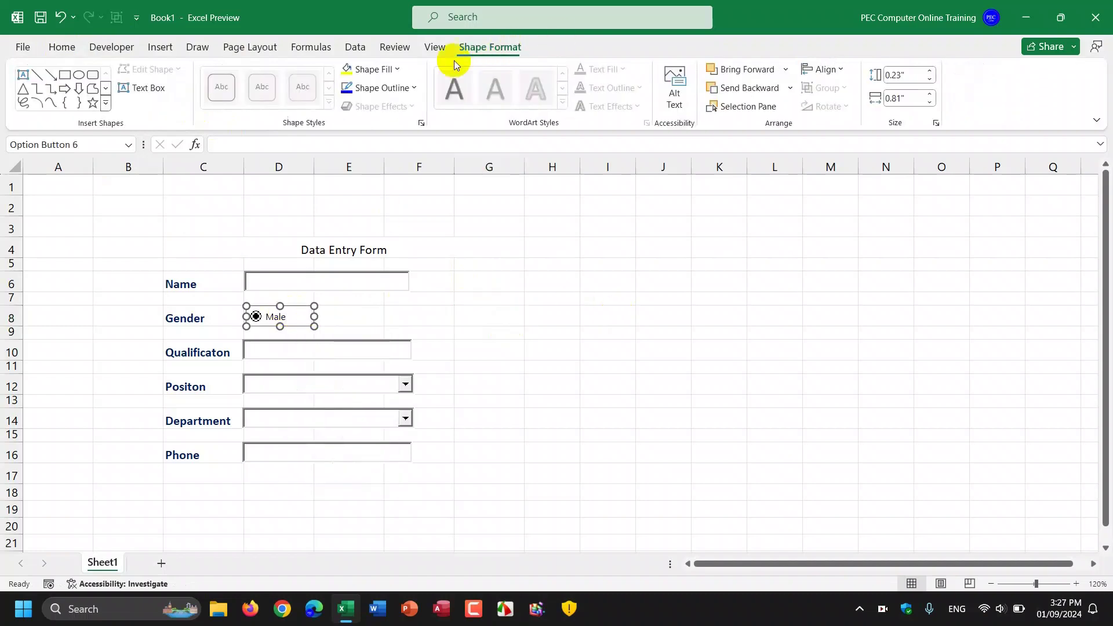
left_click(351, 72)
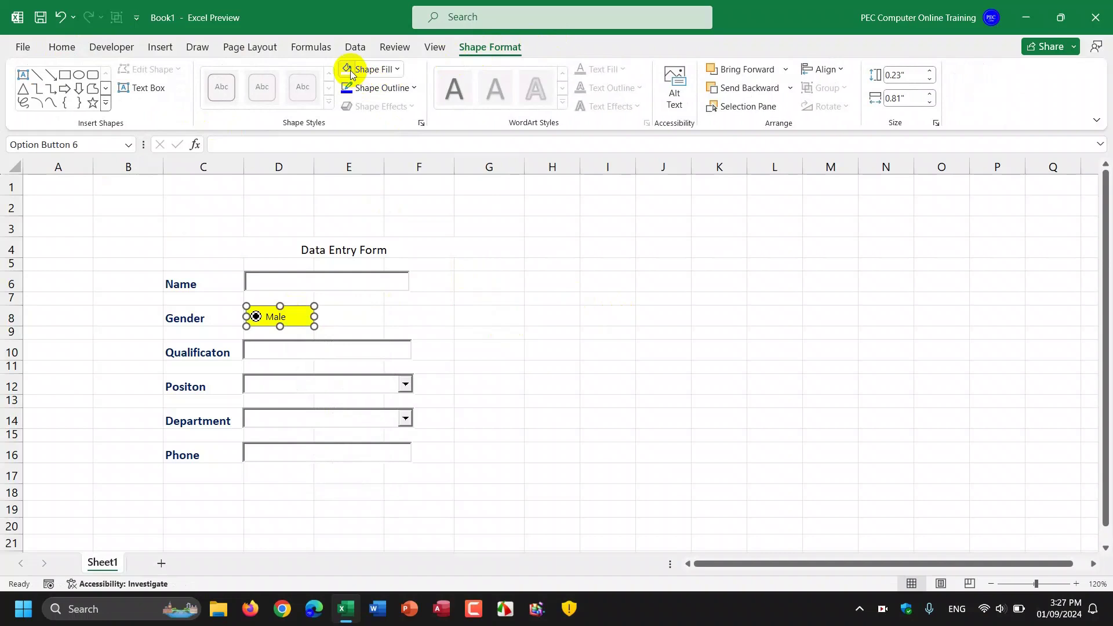
left_click(400, 88)
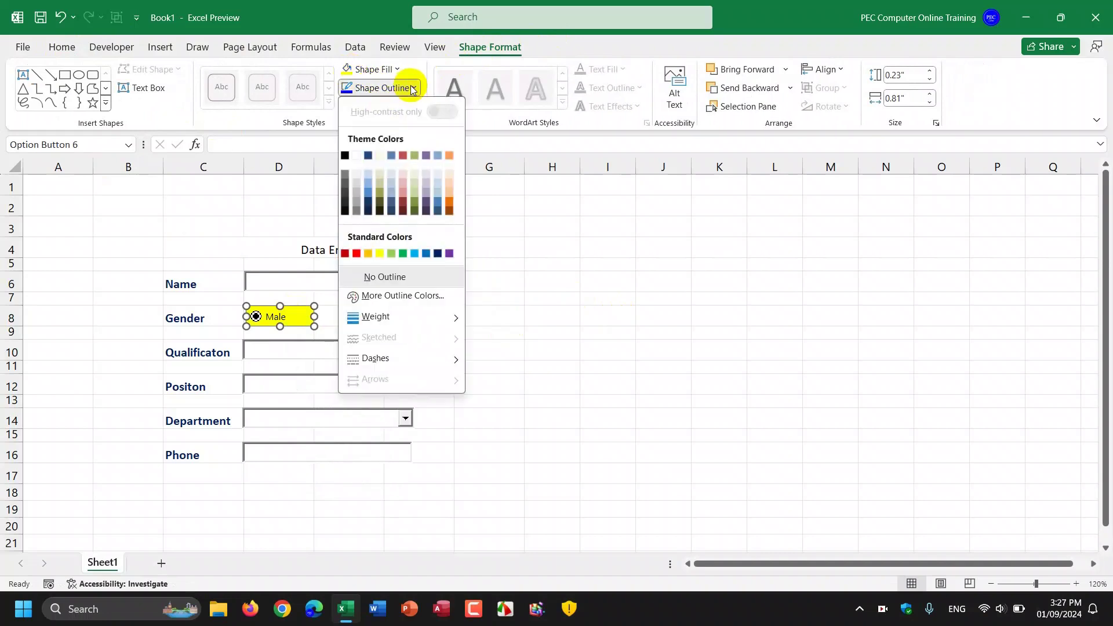
left_click(357, 253)
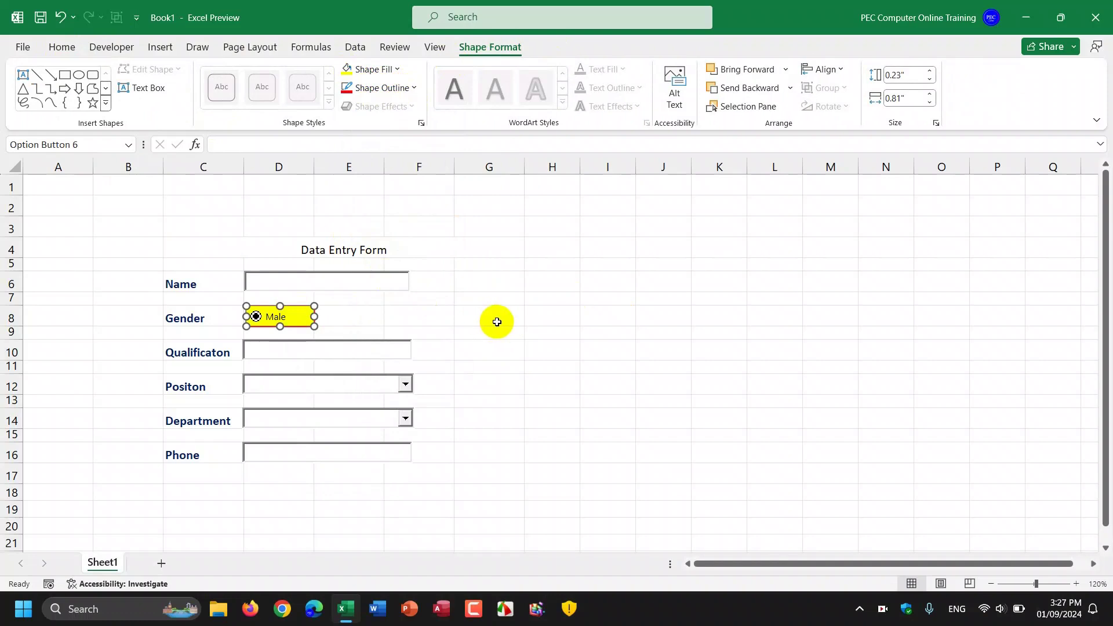
Duplicate the Male button, move the copy to its right in row 8, and label it 'Female'
key("ctrl+d")
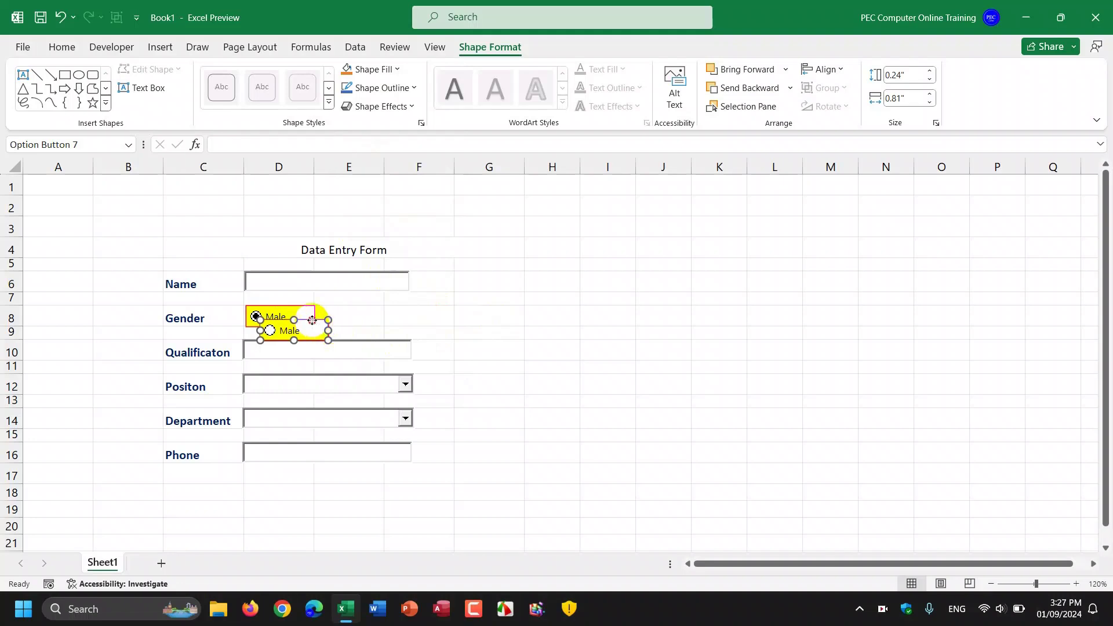
left_click_drag(312, 322, 392, 305)
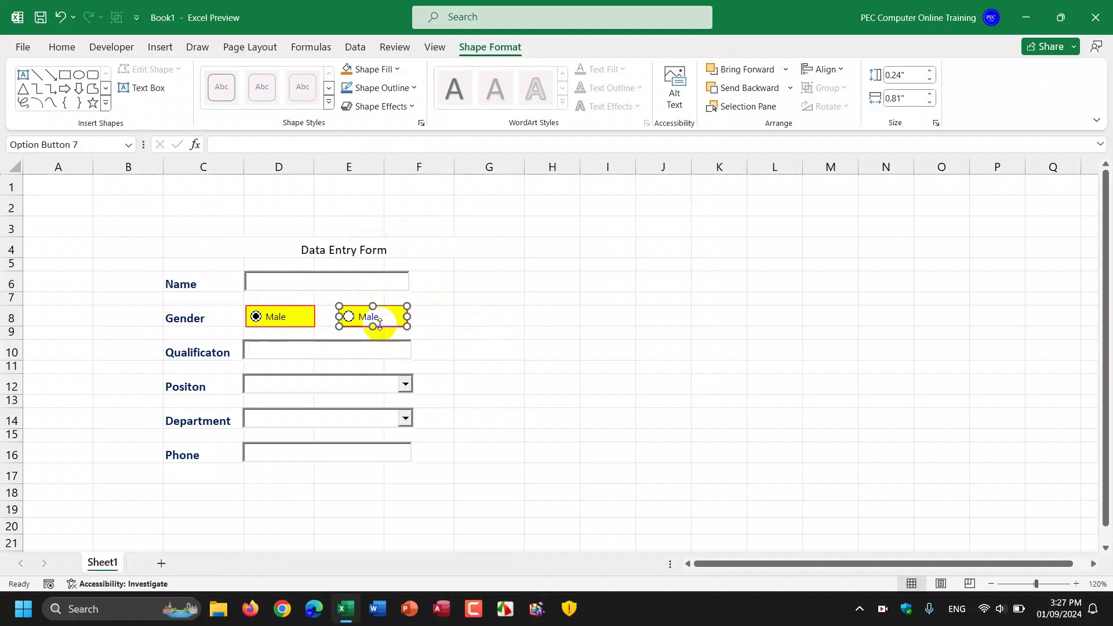
left_click(361, 316)
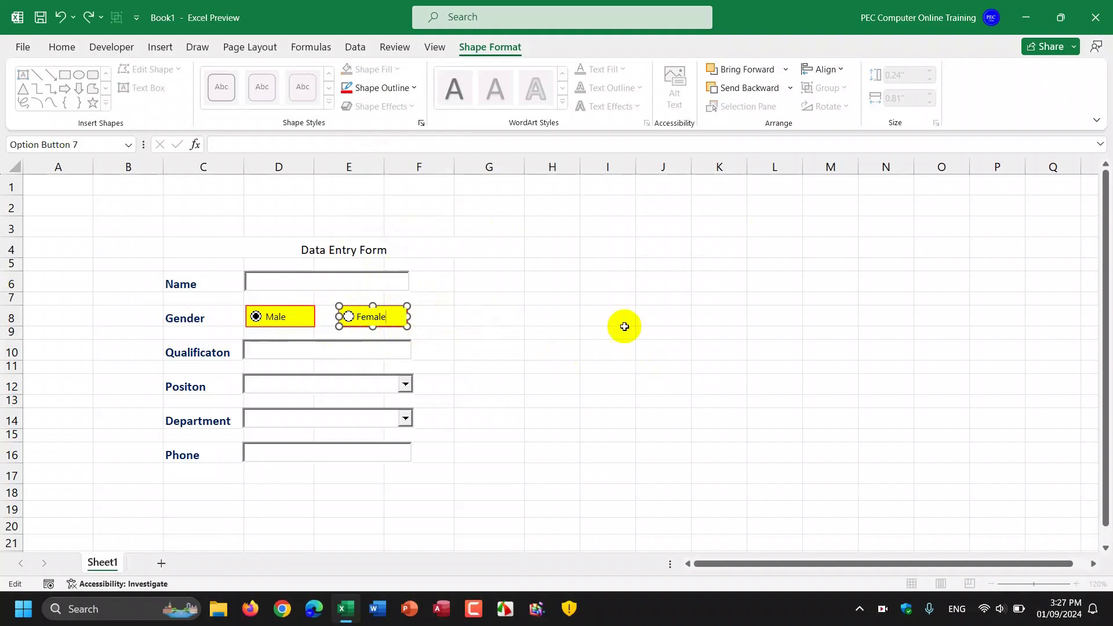
left_click(608, 332)
right_click(386, 328)
key("Escape")
Give the Female option button an orange fill, replacing a first light-blue choice
left_click(509, 50)
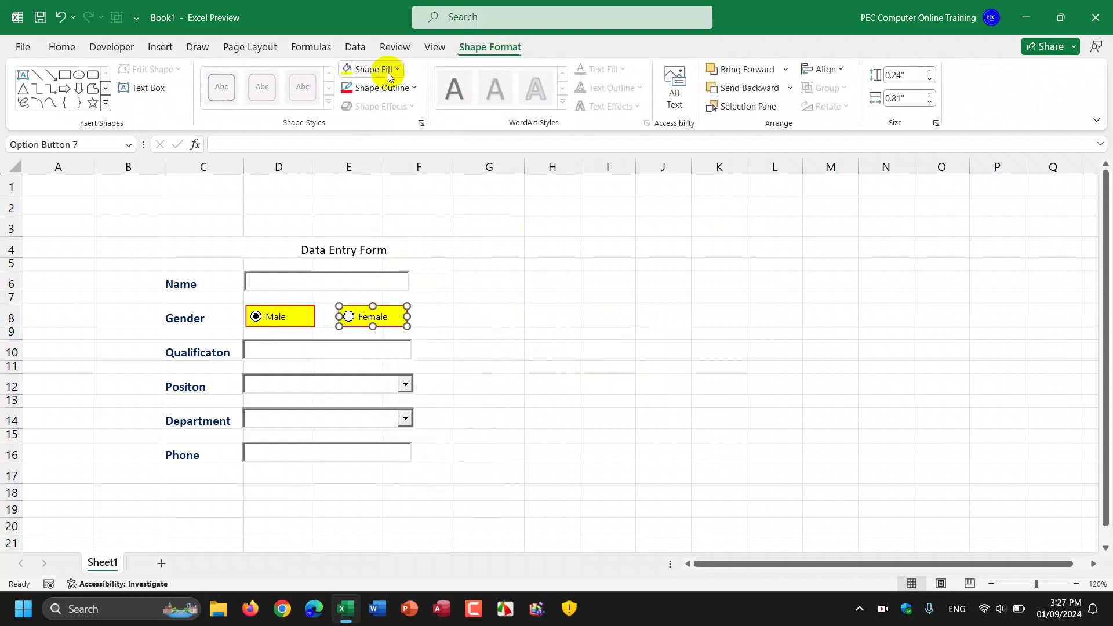
left_click(387, 69)
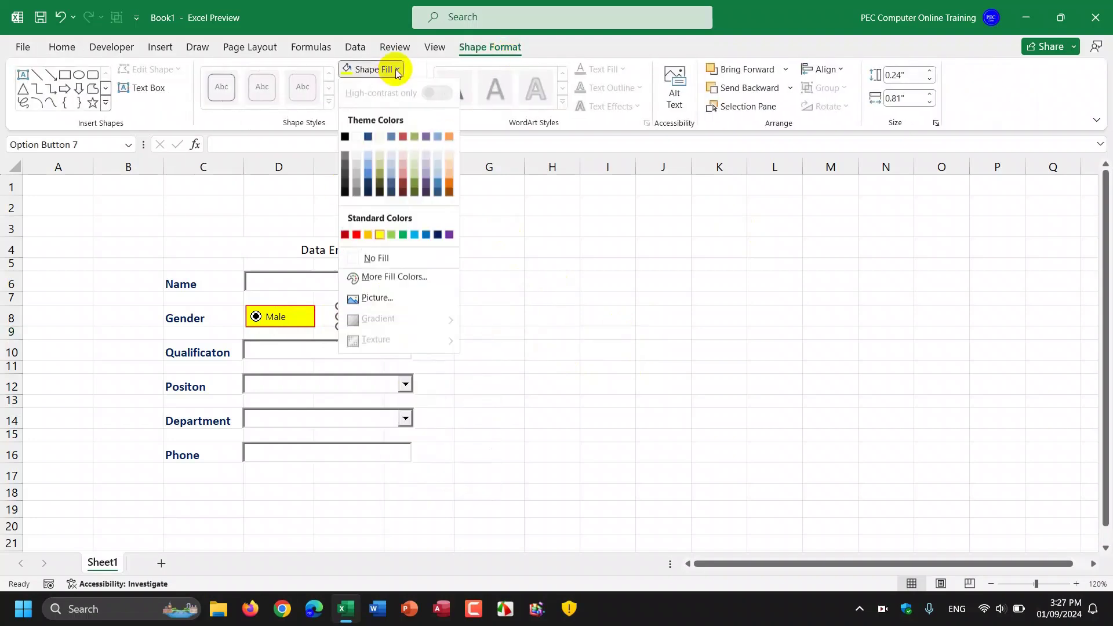
left_click(415, 234)
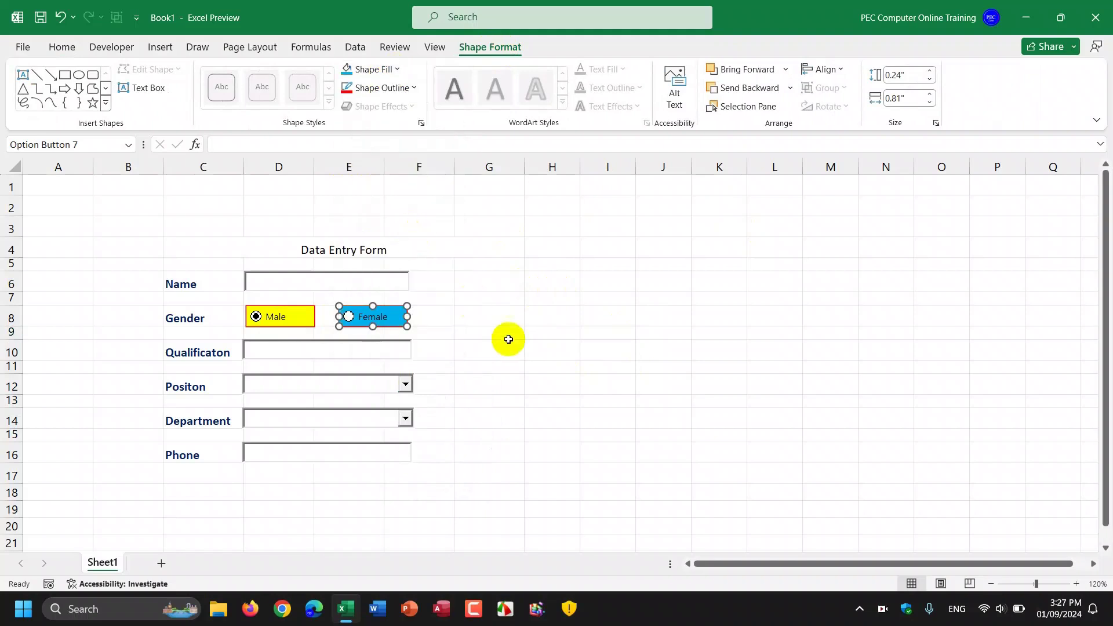
left_click(387, 69)
left_click(371, 236)
left_click(533, 329)
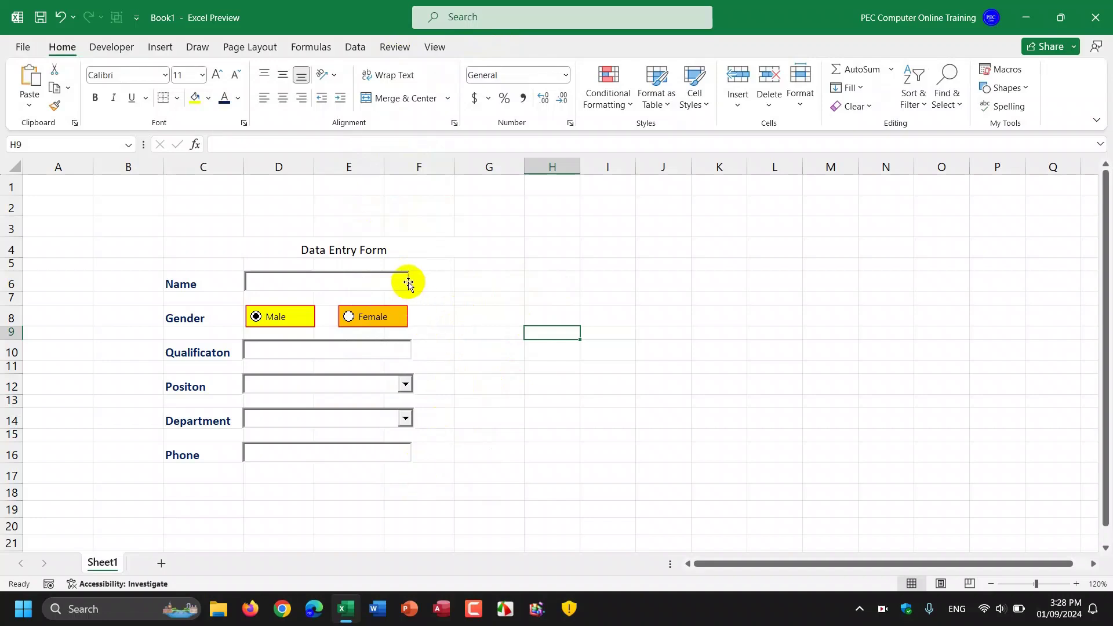
Multi-select the Name, Qualification, Position, Department and Phone boxes and widen them together slightly
left_click(408, 281)
left_click(406, 352, "ctrl")
left_click(405, 382, "ctrl")
left_click(404, 421, "ctrl")
left_click(405, 451, "ctrl")
left_click_drag(417, 419, 421, 419)
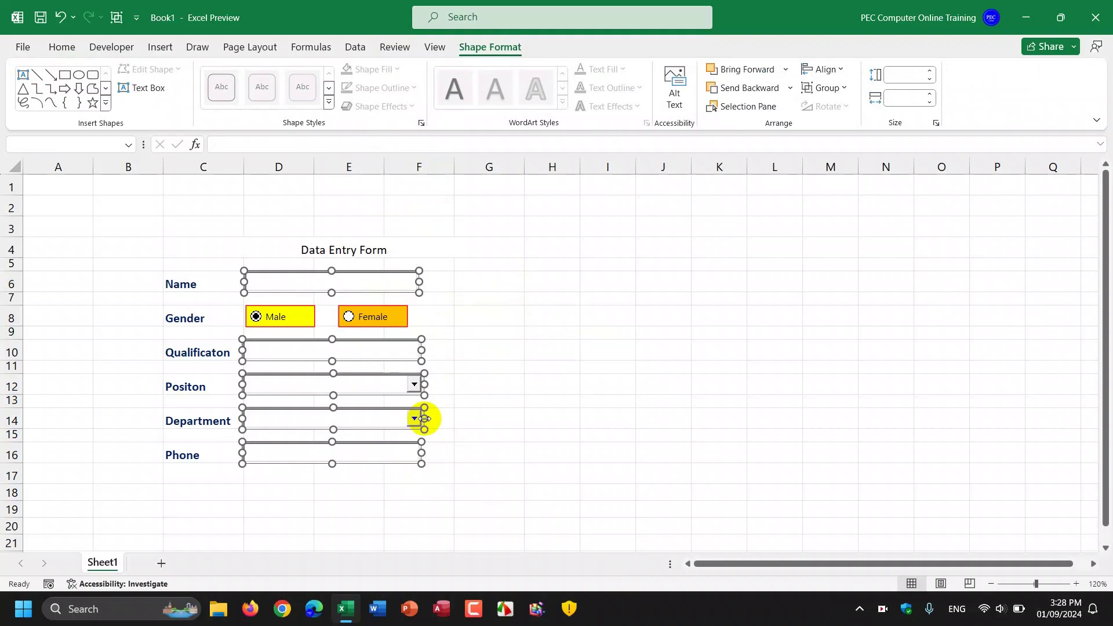
left_click(481, 416)
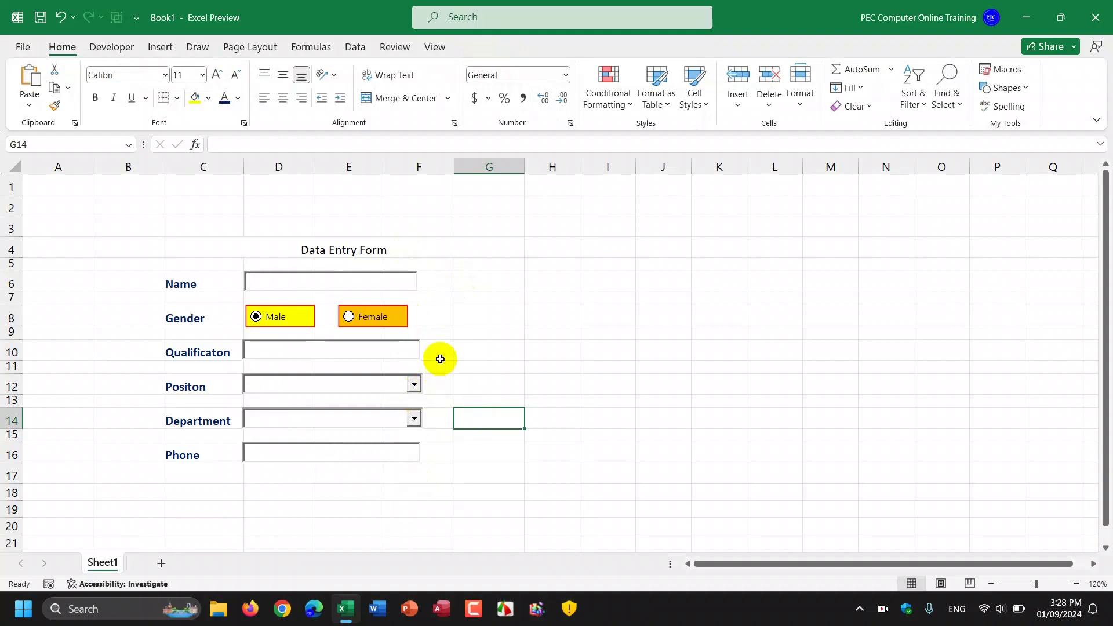
Make the Data Entry Form title 14 pt and bold
left_click(286, 244)
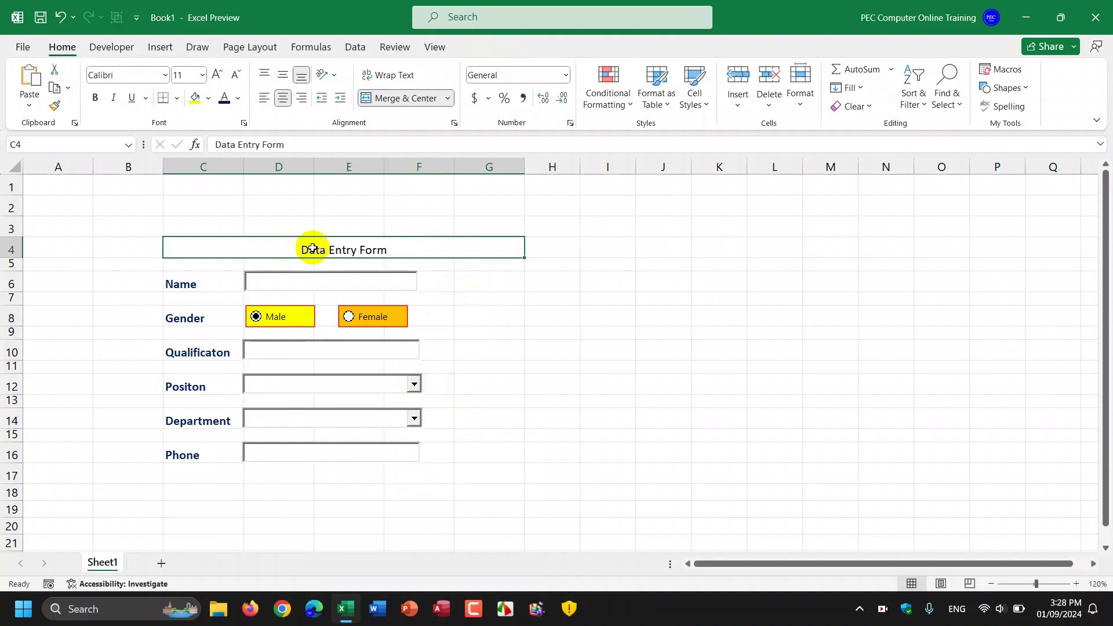
left_click(218, 74)
left_click(218, 75)
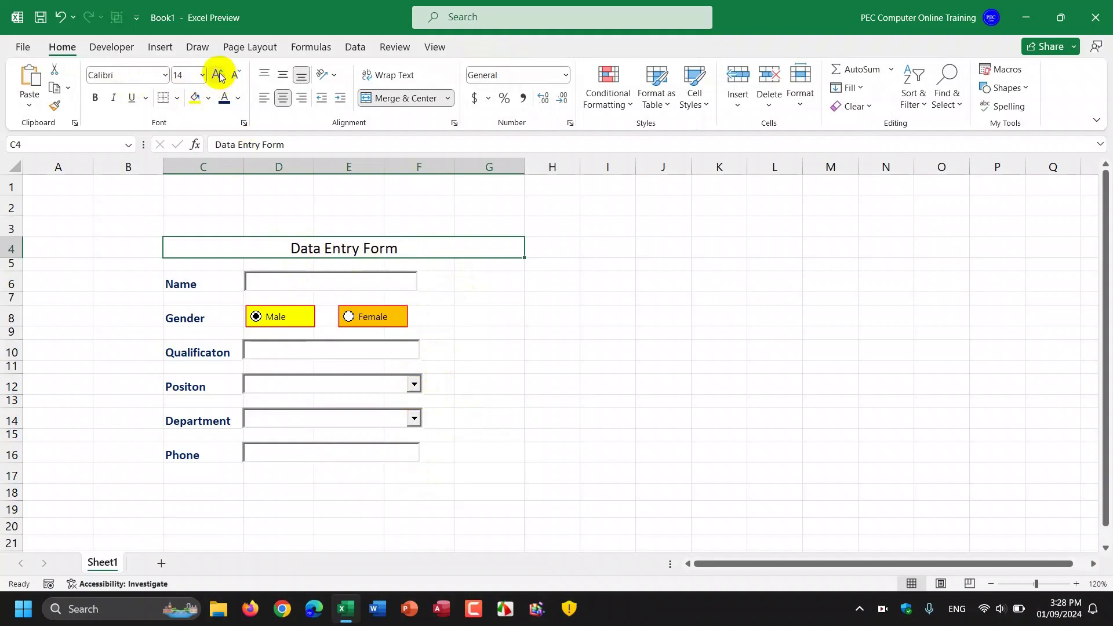
left_click(95, 97)
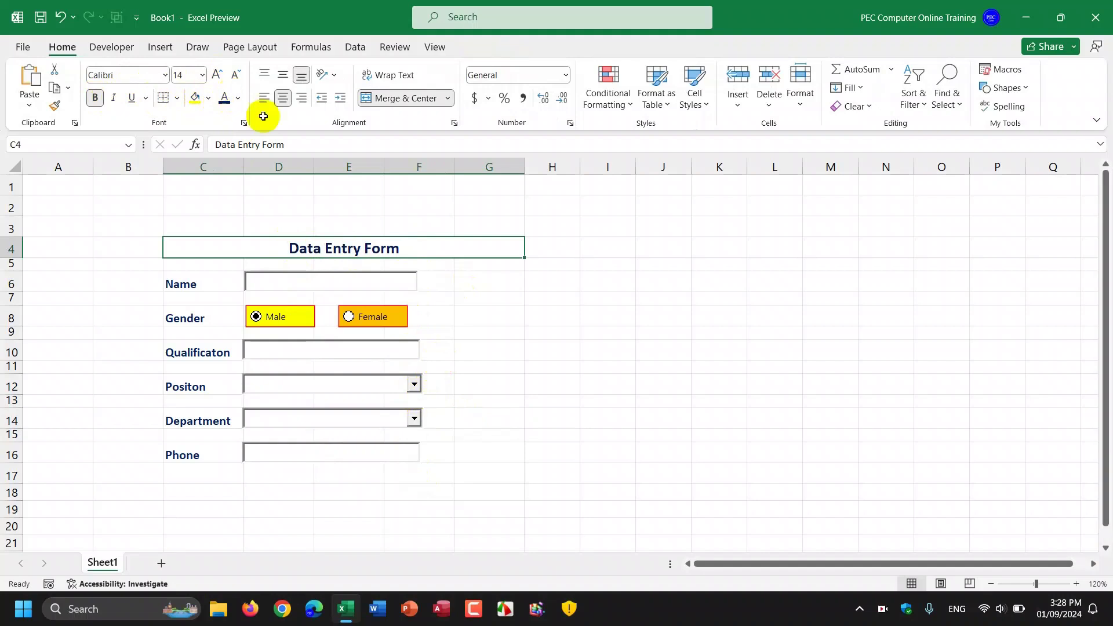
left_click(494, 342)
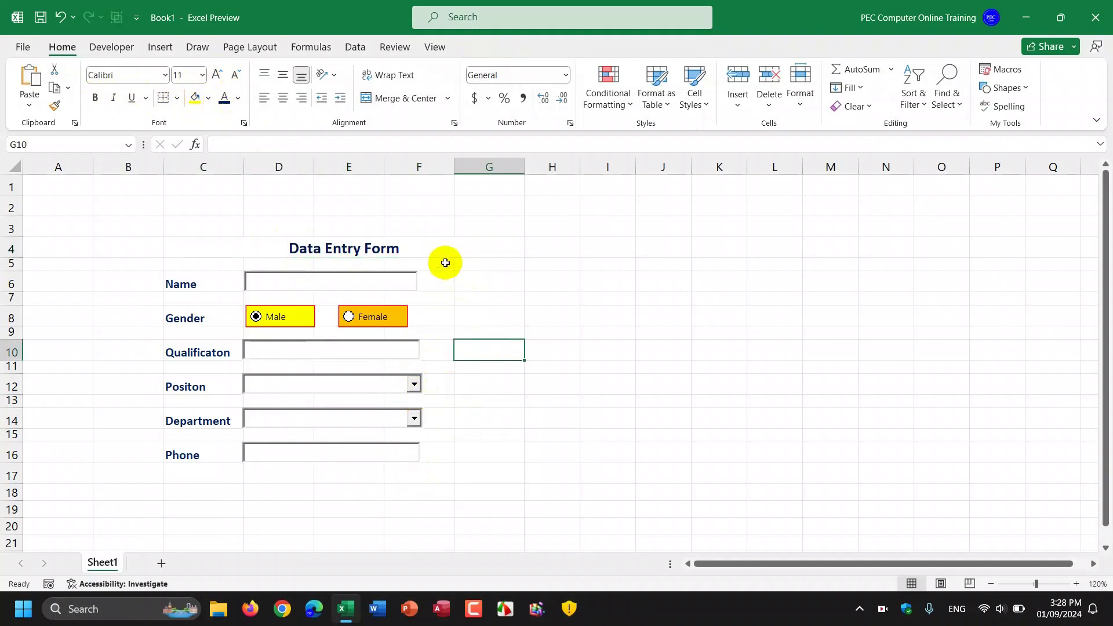
Unmerge the title and merge and centre it across C4:F4 instead of C4:G4
left_click(417, 248)
left_click(406, 98)
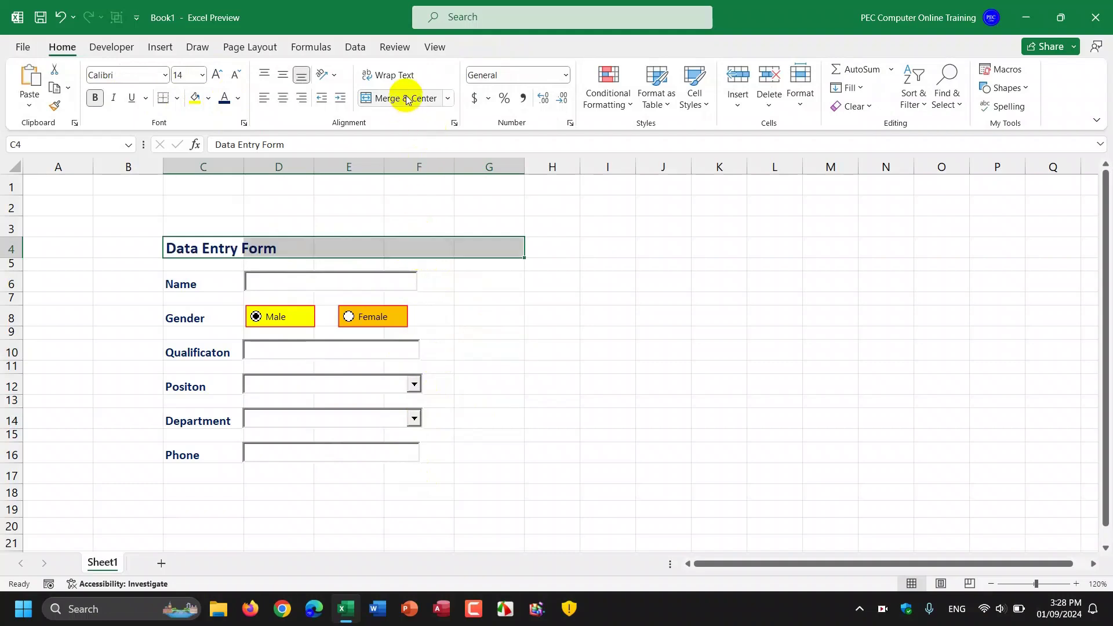
left_click(696, 334)
left_click_drag(182, 249, 415, 248)
left_click(406, 99)
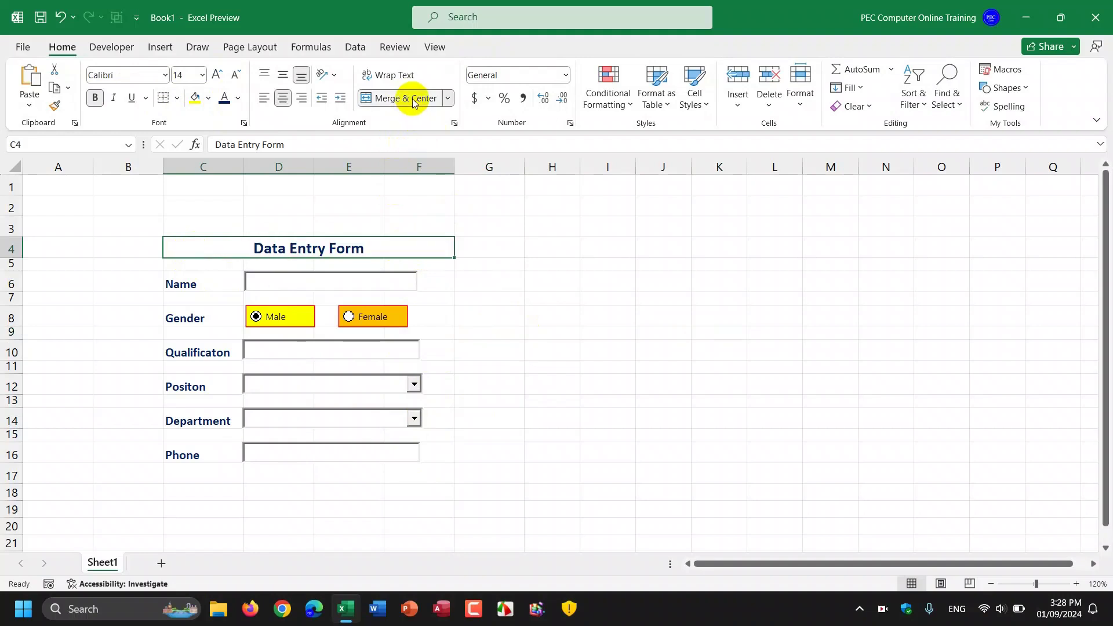
left_click(489, 356)
mouse_move(184, 243)
left_mouse_down()
mouse_move(338, 421)
mouse_move(348, 520)
left_mouse_up()
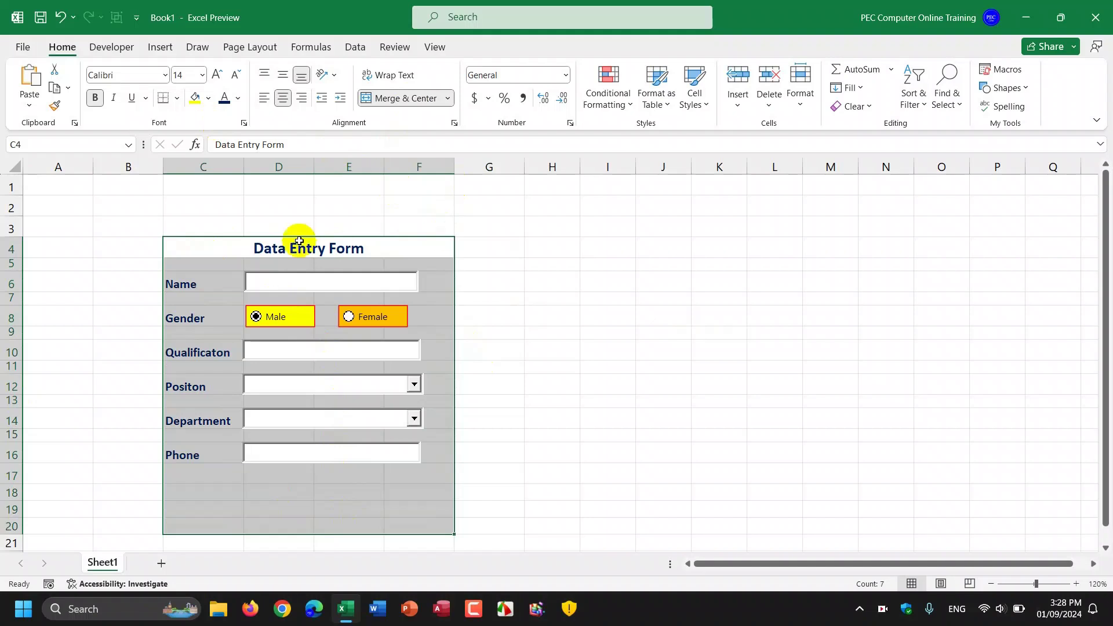
Give the form block C4:F20 a thick outside border and a light grey fill
left_click(178, 100)
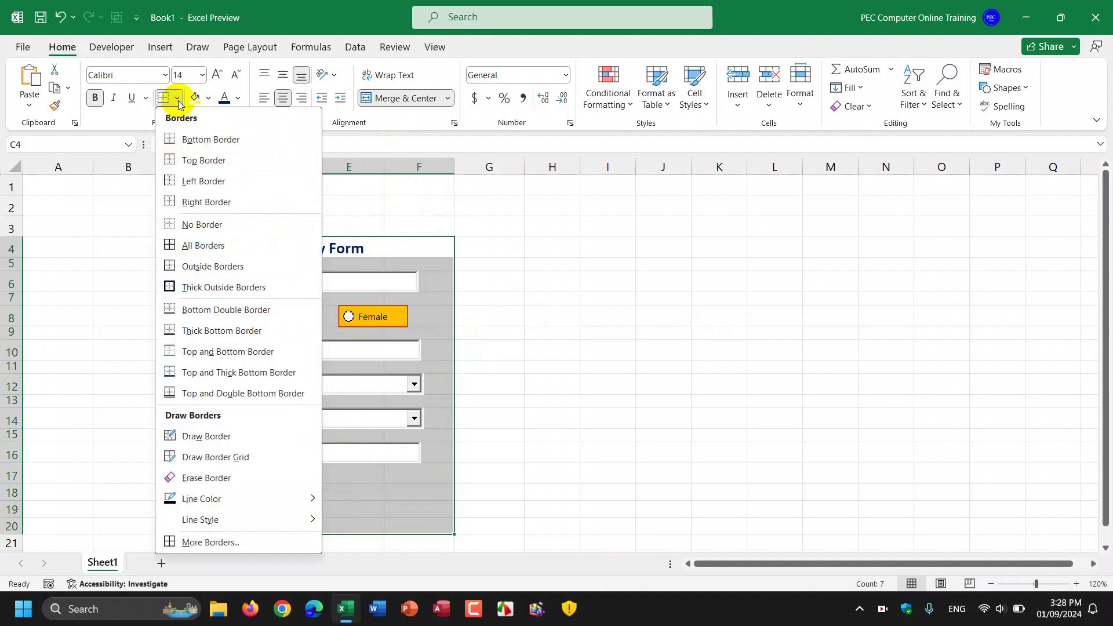
left_click(198, 288)
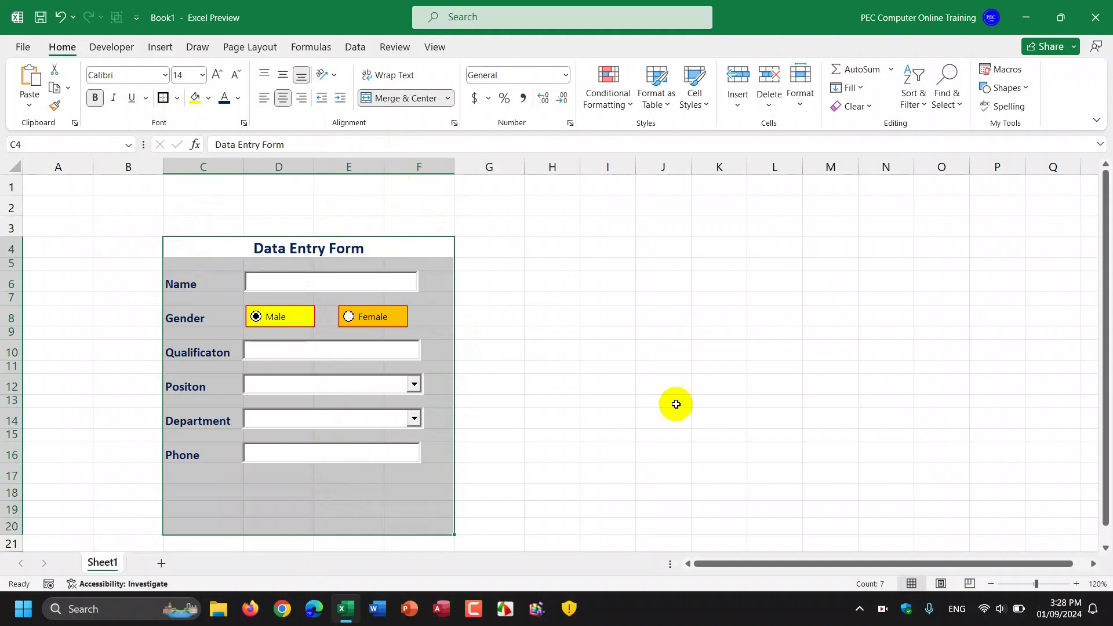
left_click(208, 100)
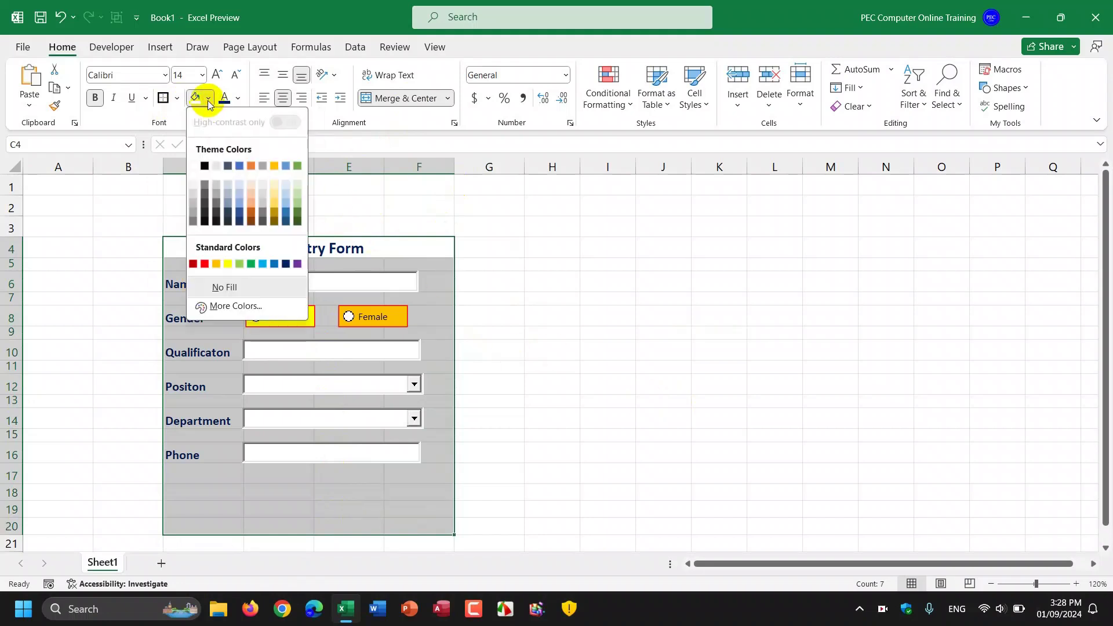
left_click(196, 198)
left_click(690, 356)
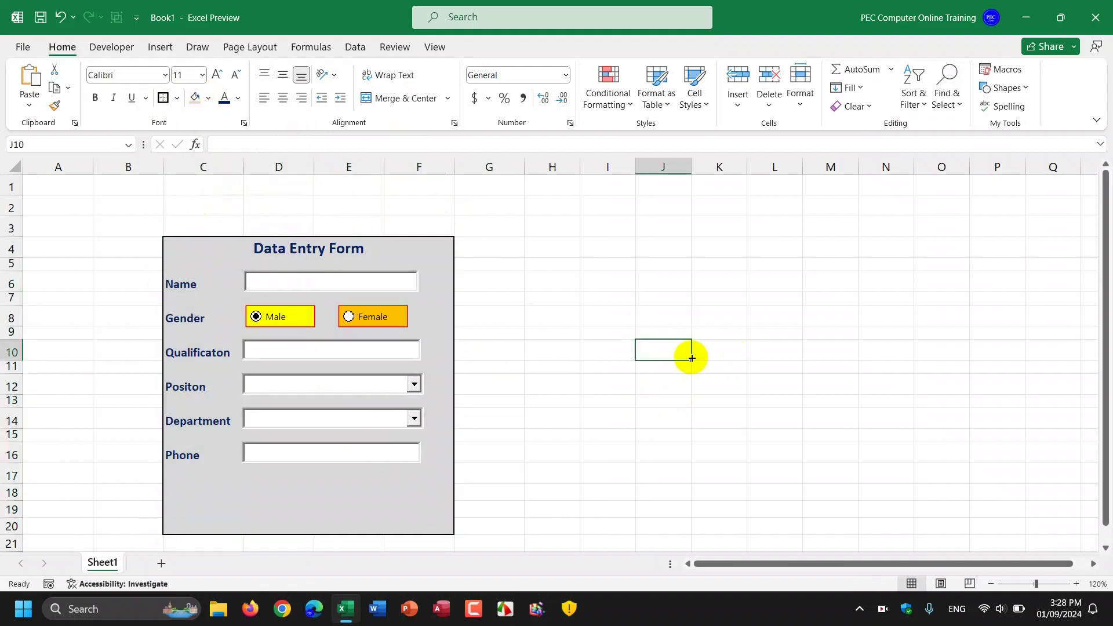
left_click(437, 50)
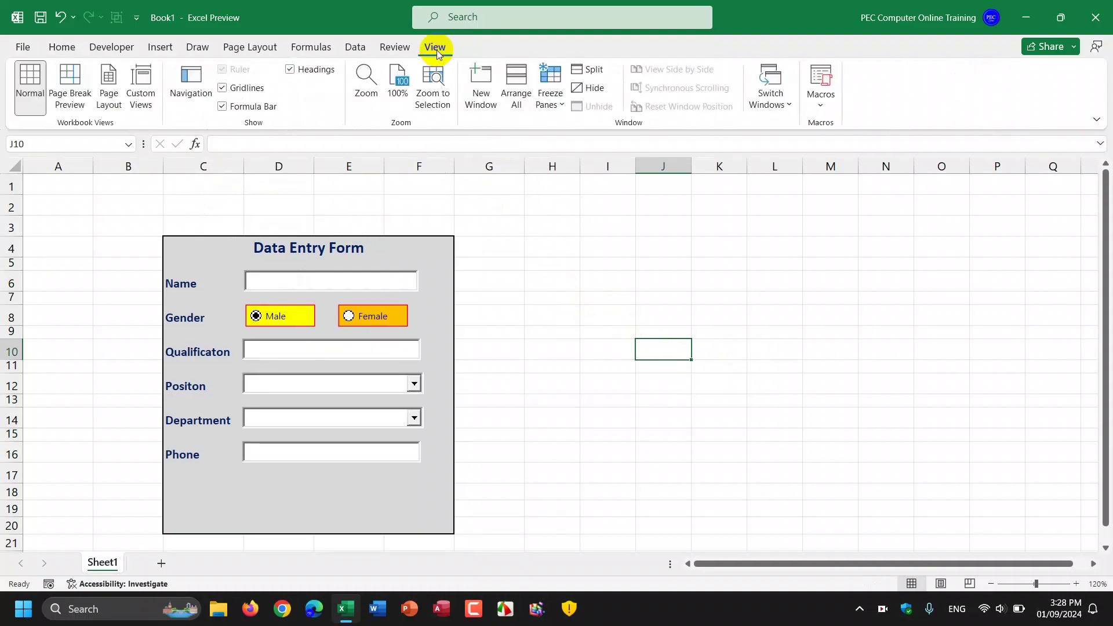
Turn off sheet gridlines and widen the Name text box to match the other entry boxes
left_click(222, 88)
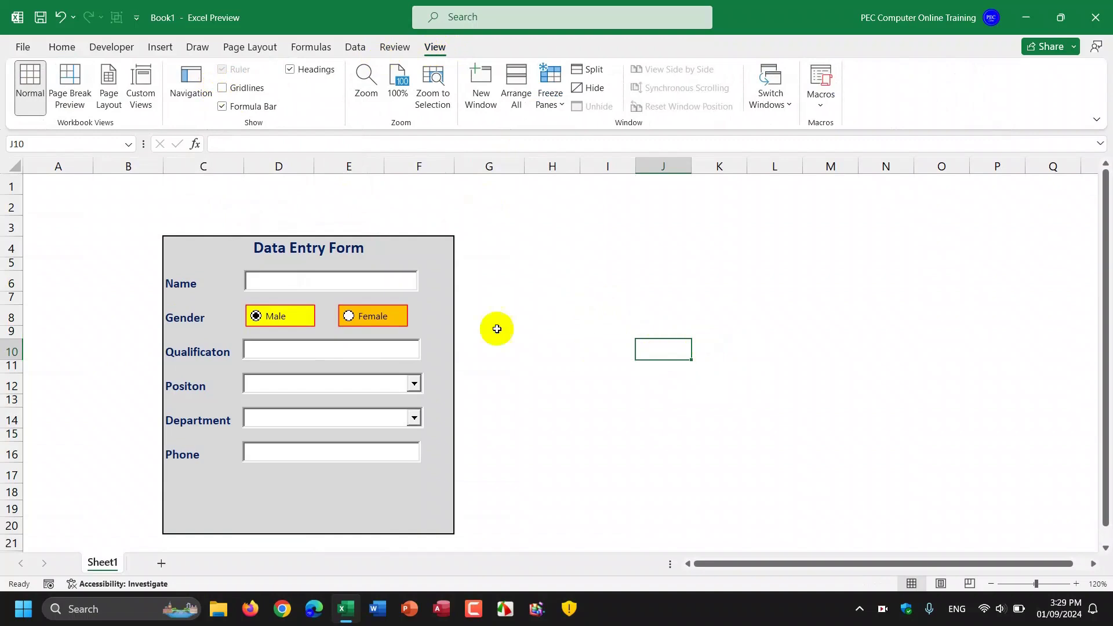
left_click(402, 288)
left_click_drag(420, 281, 423, 279)
left_click(512, 333)
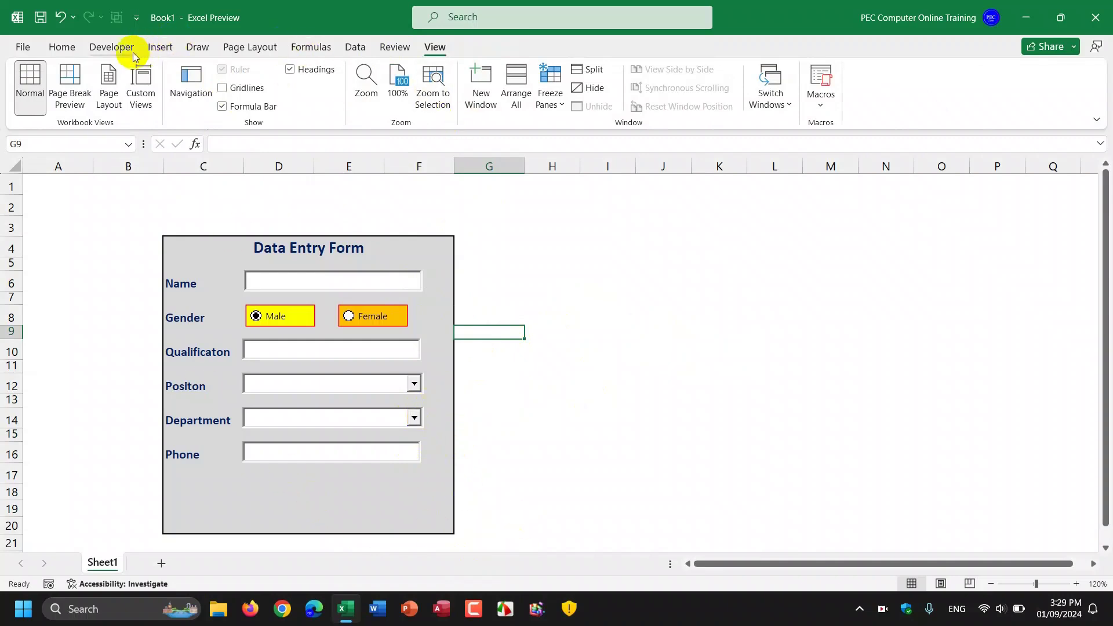
Draw a form button below the Phone field, accept the macro prompt, and label it 'Save'
left_click(113, 47)
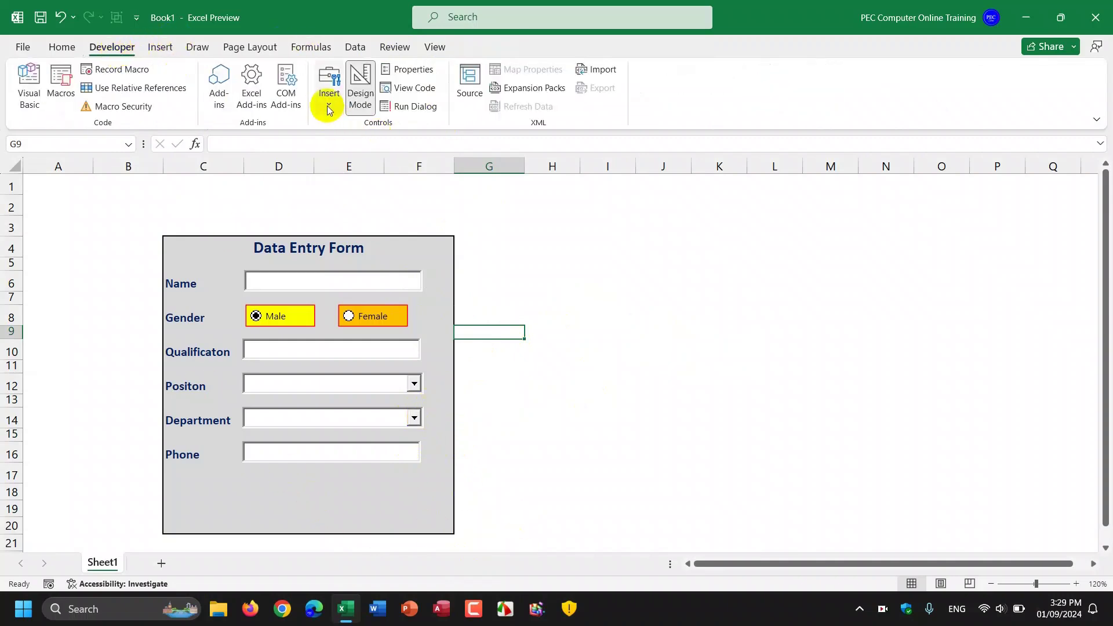
left_click(328, 104)
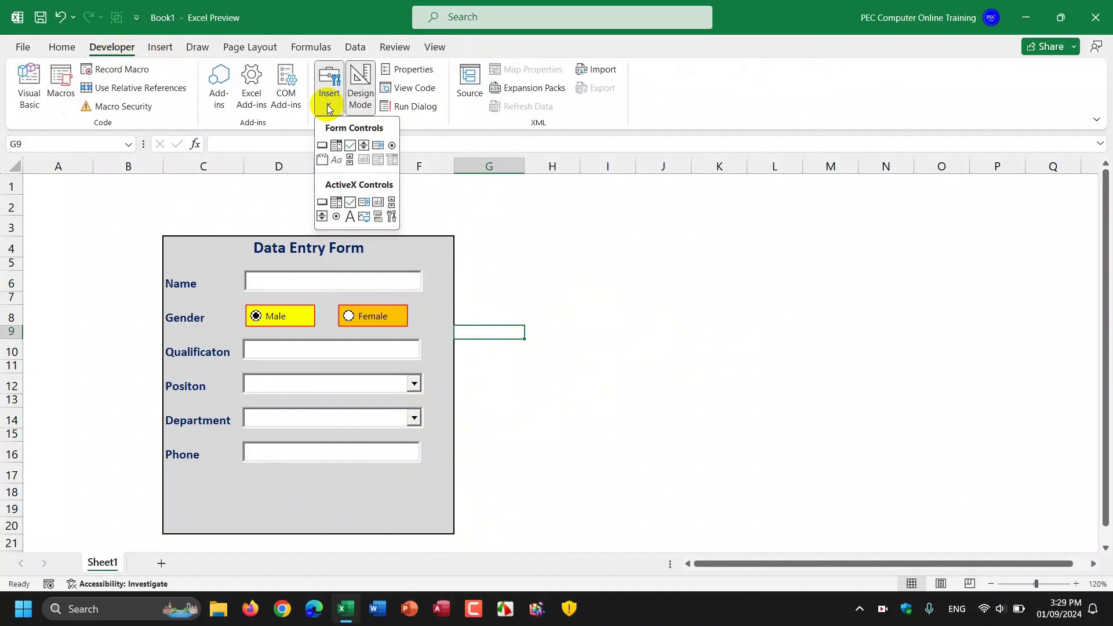
left_click(323, 147)
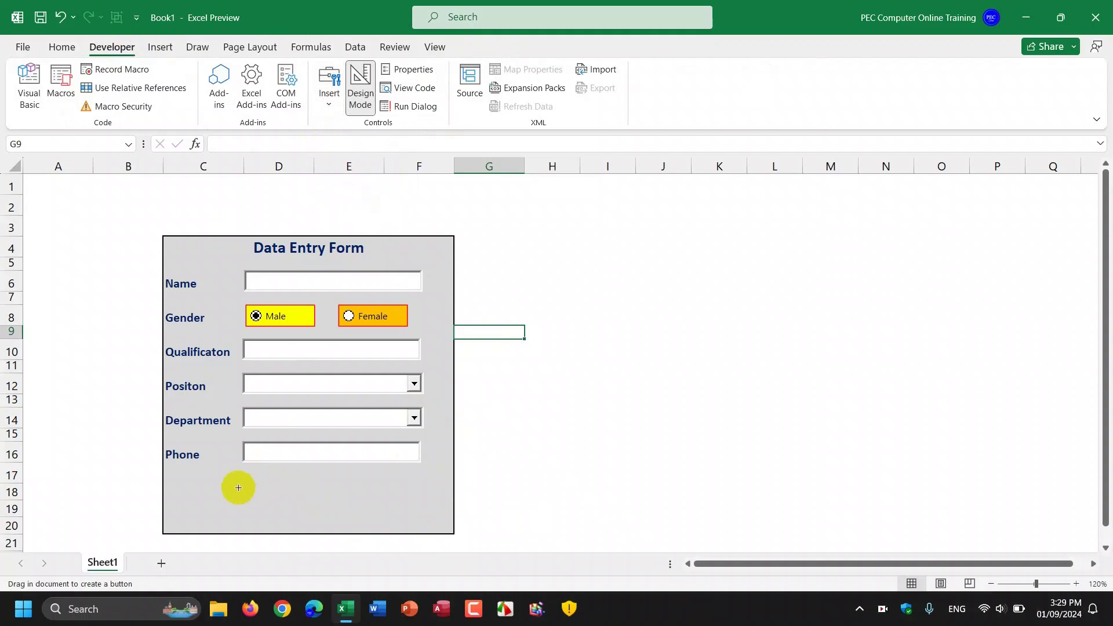
left_click_drag(238, 487, 306, 512)
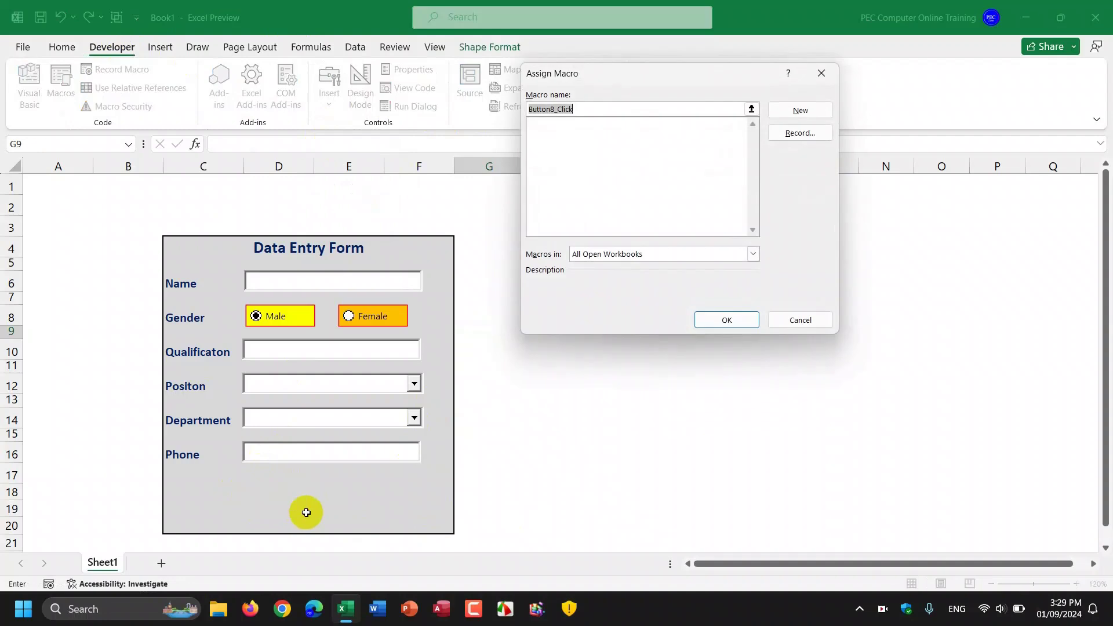
left_click(721, 320)
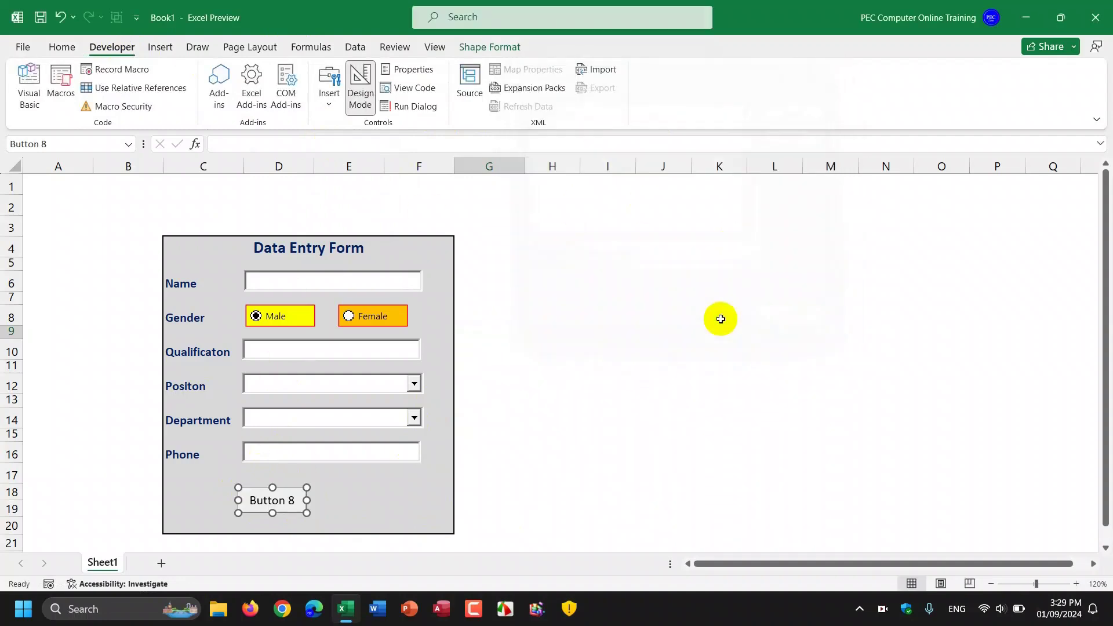
left_click(293, 500)
type("Save")
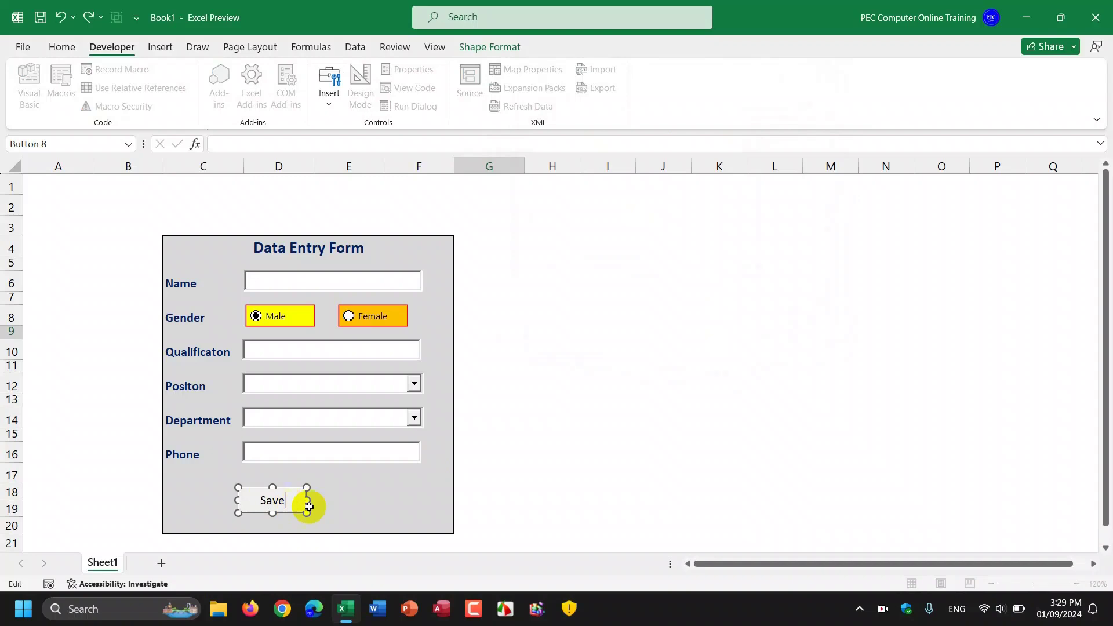
left_click(348, 510)
left_click(308, 510)
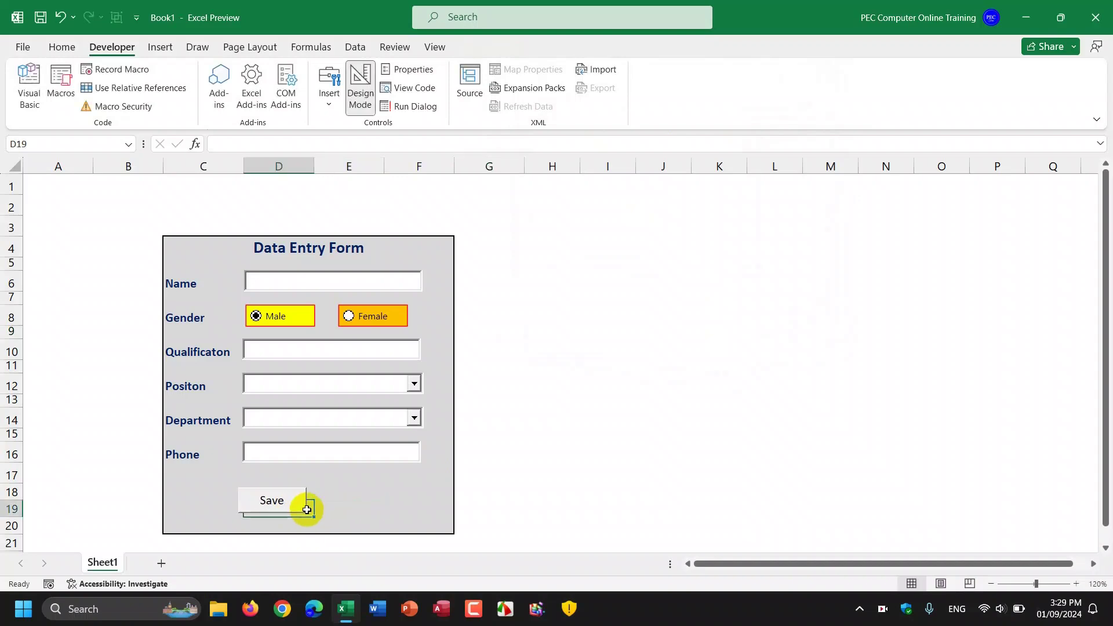
right_click(301, 503)
left_click(638, 575)
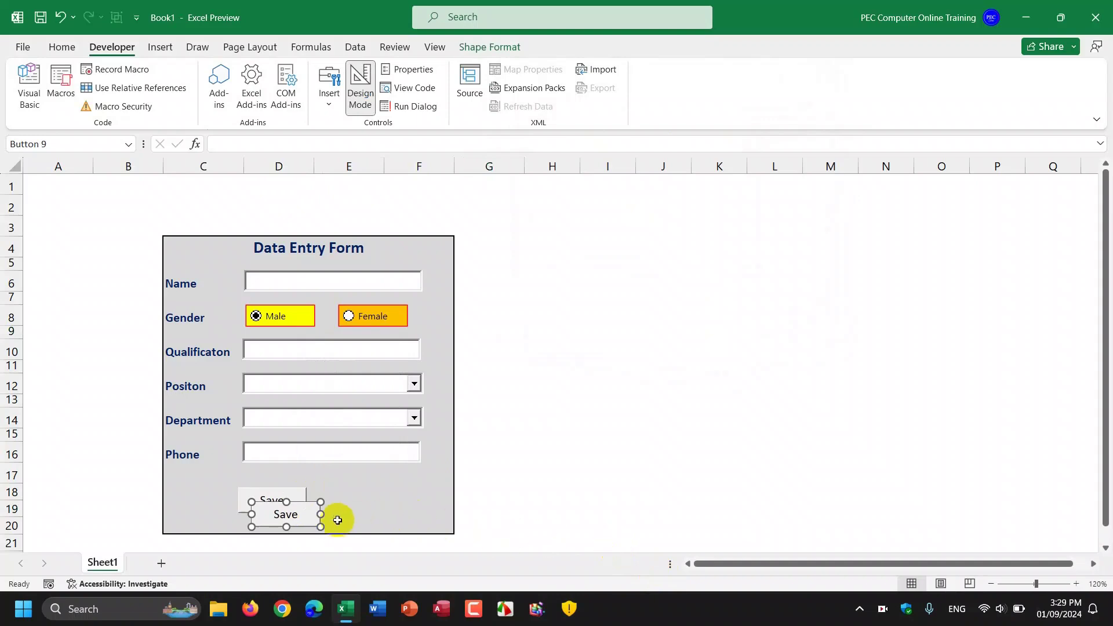
Copy the Save button to its right and relabel the copy 'Clear'
left_click_drag(318, 513, 412, 502)
left_click(396, 498)
type("Clear")
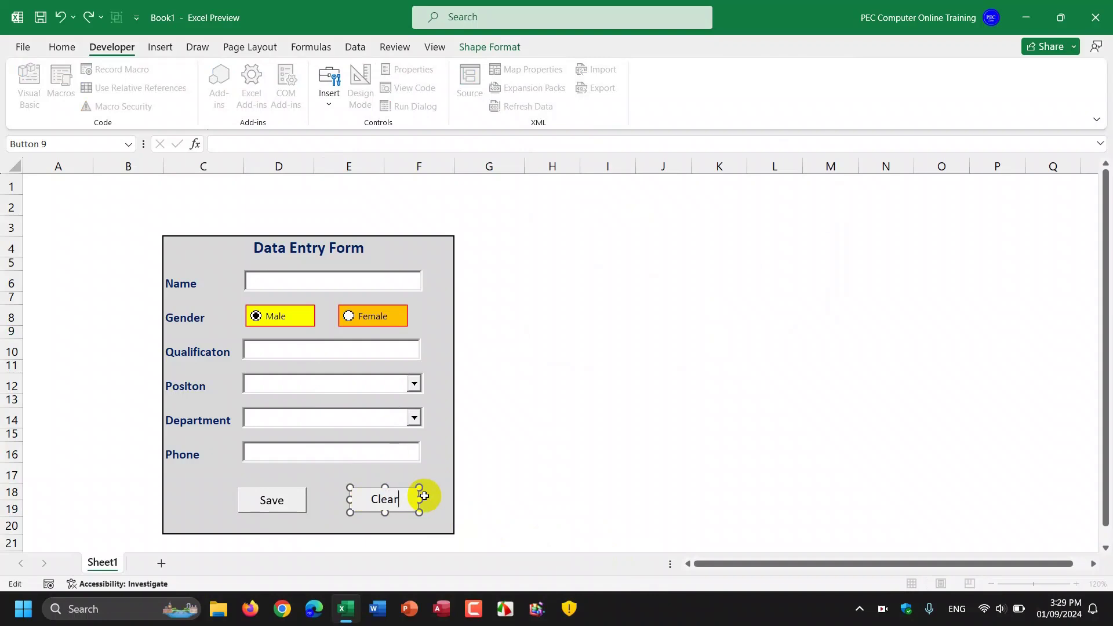
left_click(447, 486)
left_click(542, 504)
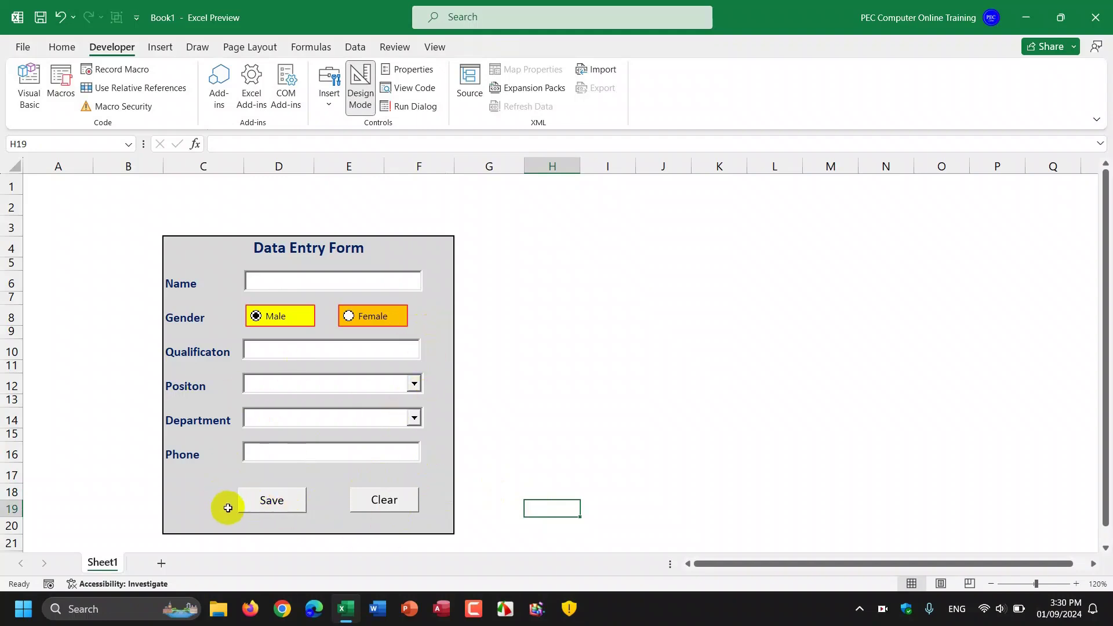
Rename Sheet1 to 'Form'
right_click(107, 563)
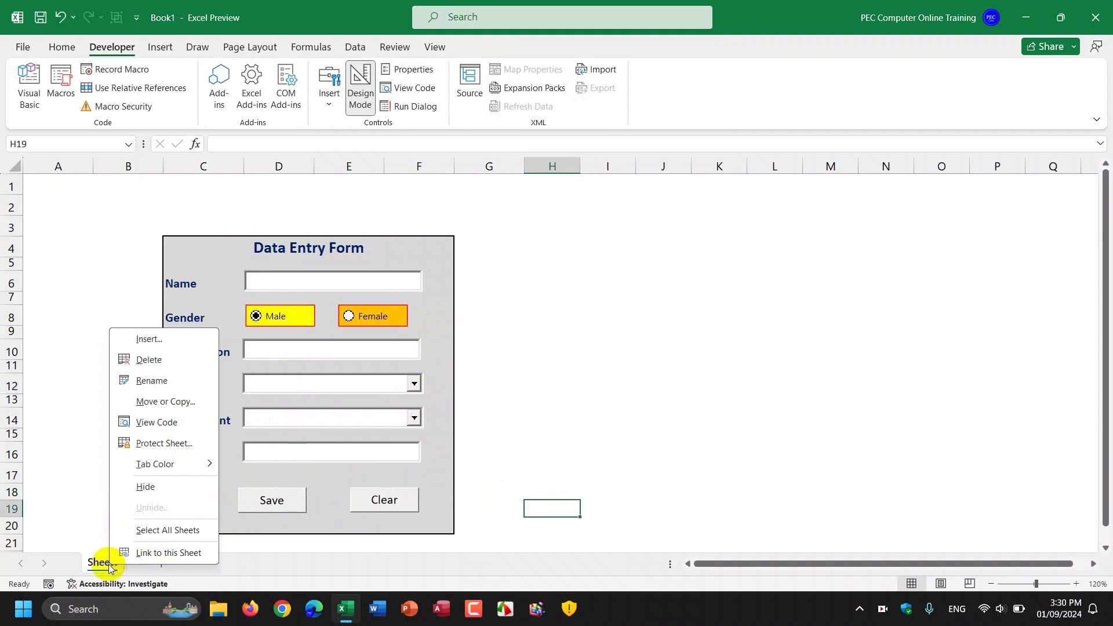
left_click(155, 381)
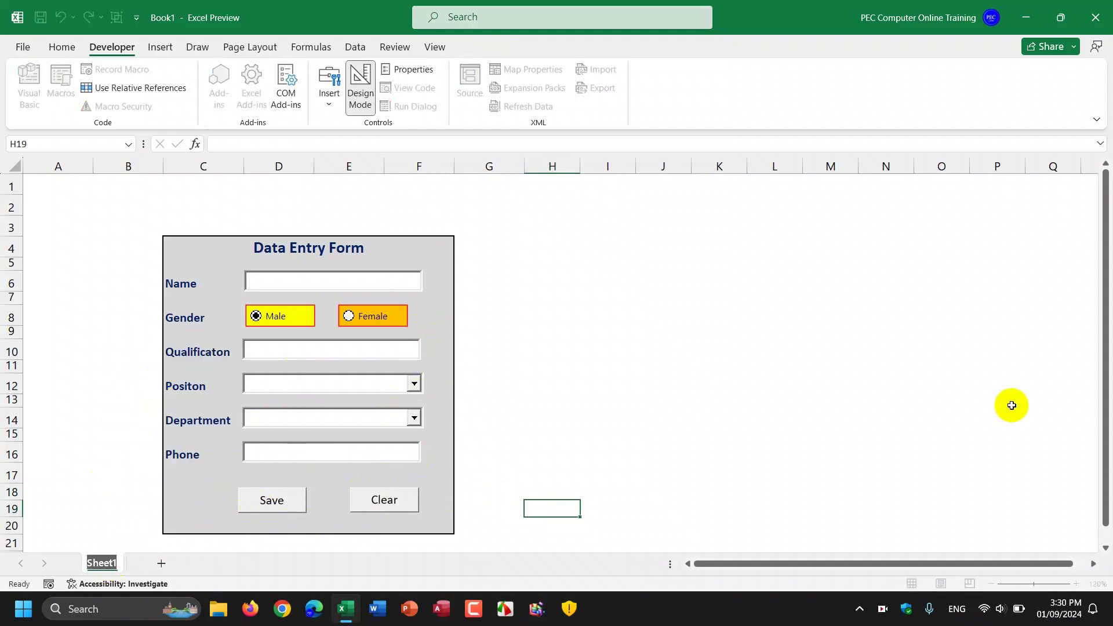
type("Form")
key("Return")
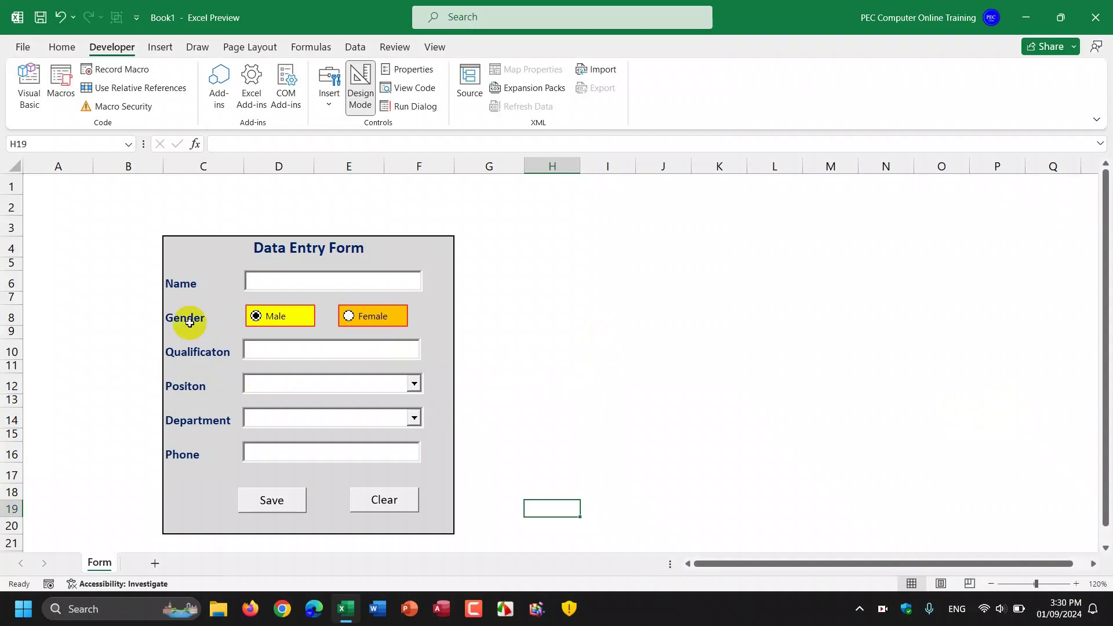
Add a blank Sheet2, check both tabs, and finish on the Form sheet
left_click(154, 565)
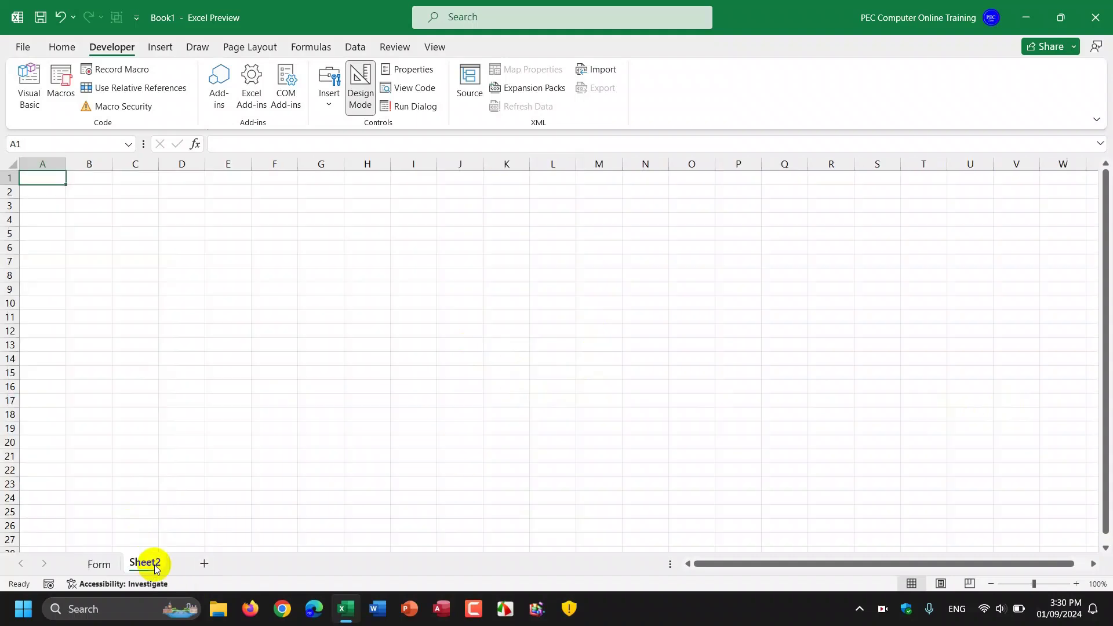
left_click(99, 565)
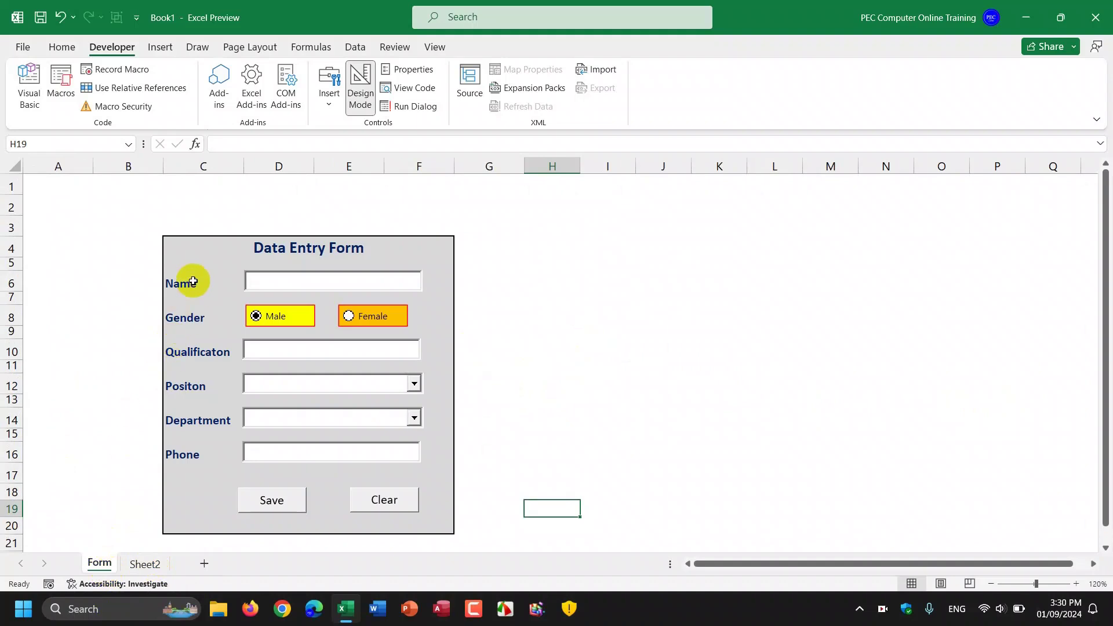
left_click(144, 562)
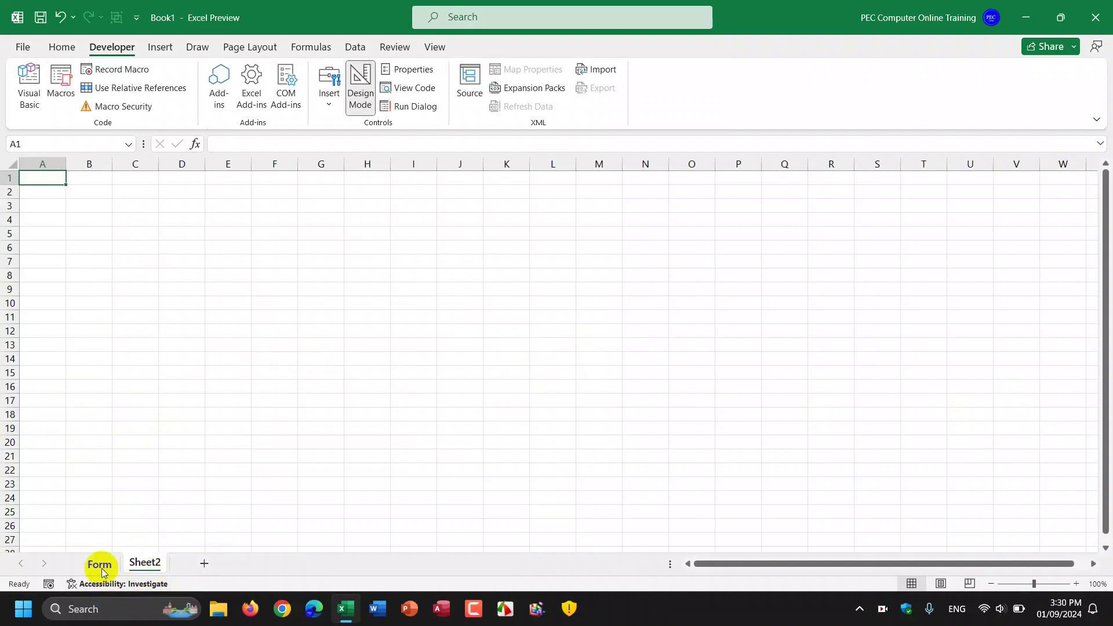
left_click(100, 564)
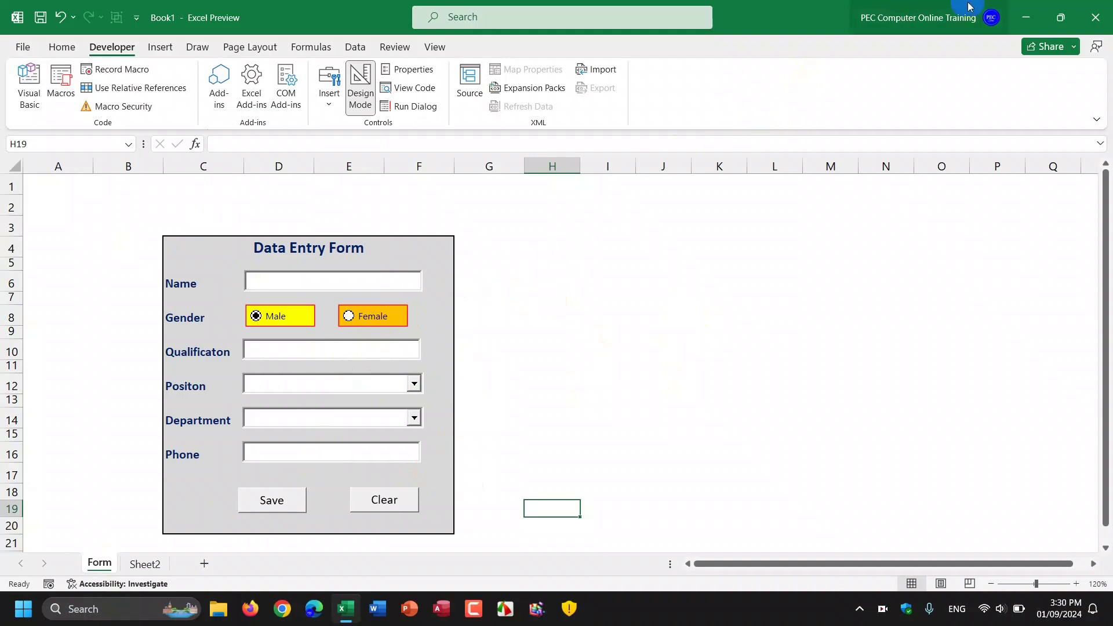
Minimise the Excel workbook window, then refresh the desktop via its right-click menu
left_click(1025, 17)
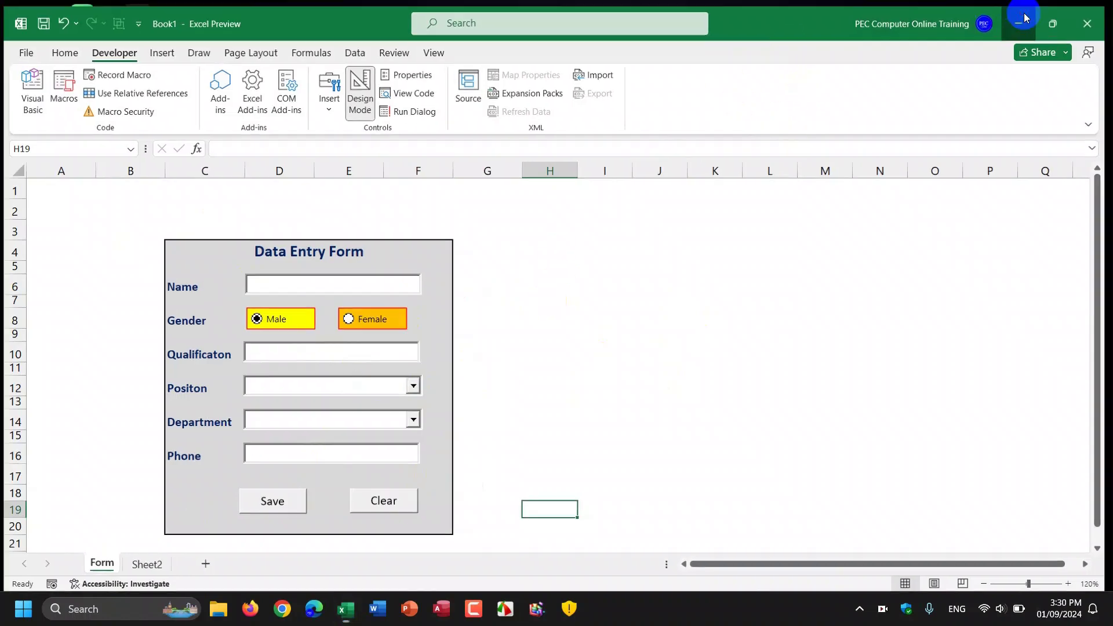
right_click(502, 145)
left_click(588, 214)
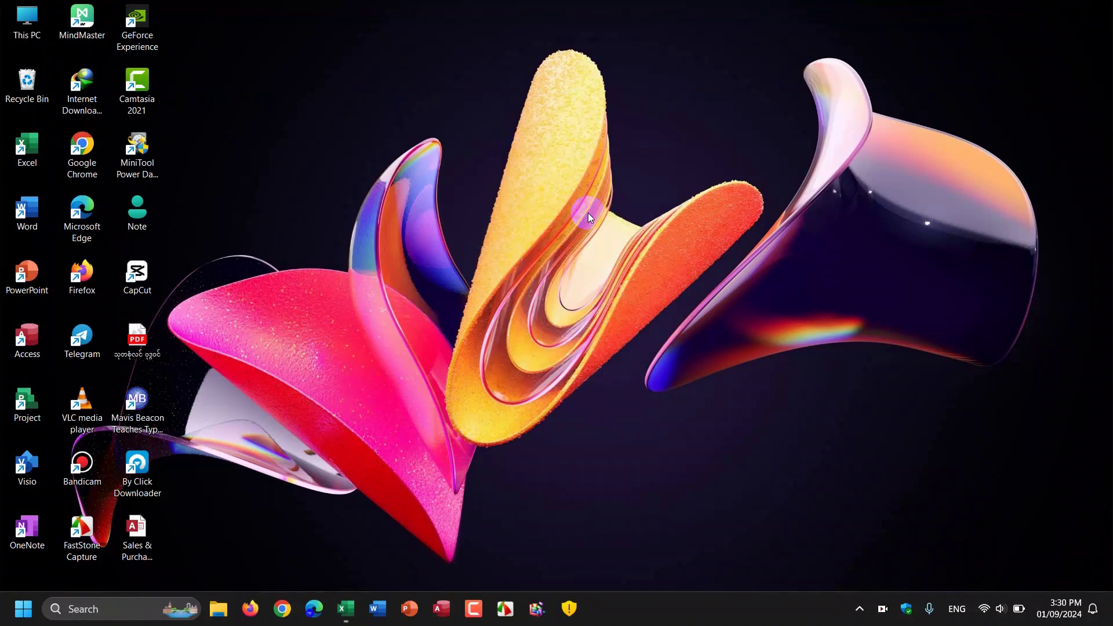